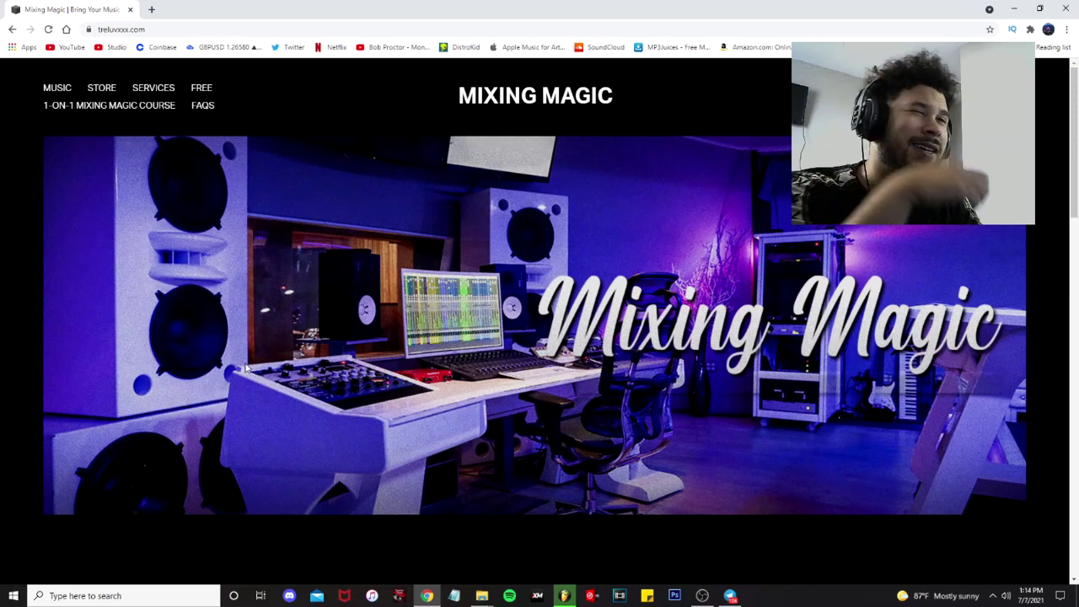
# Browse the artist and custom vocal templates on the website's Store page.
pyautogui.click(107, 89)
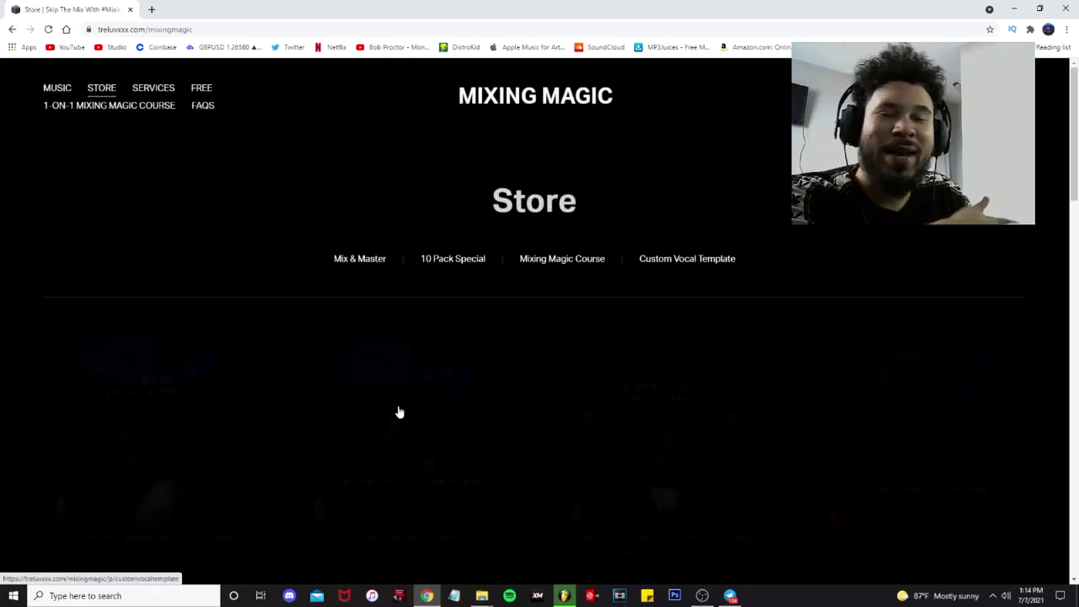
pyautogui.scroll(-3, 380, 418)
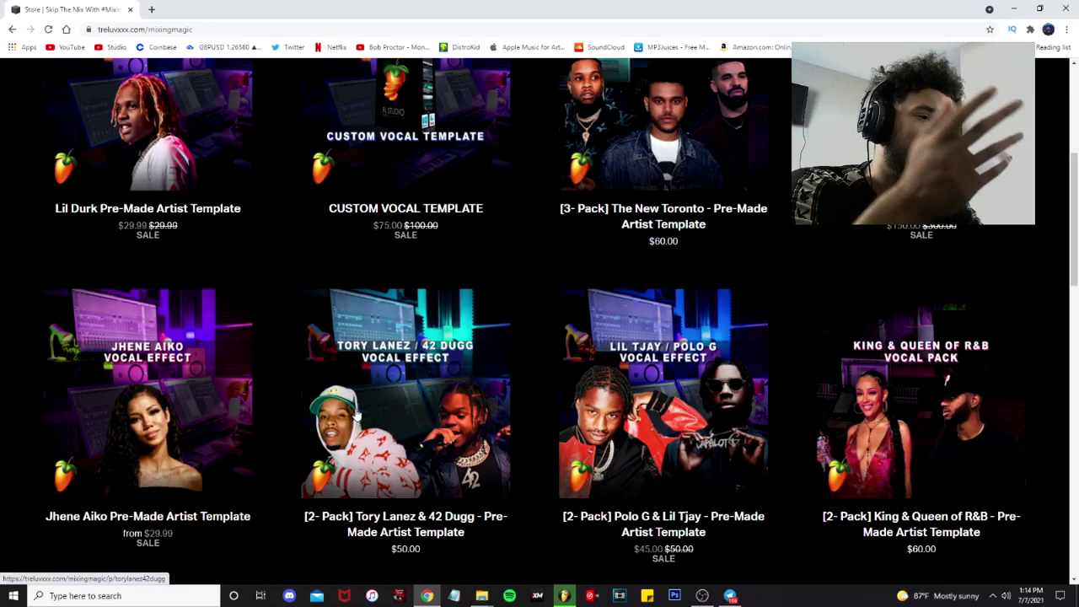
# Switch to FL Studio and play the Stupid Rich project from the start while checking the recording levels in OBS.
pyautogui.click(564, 595)
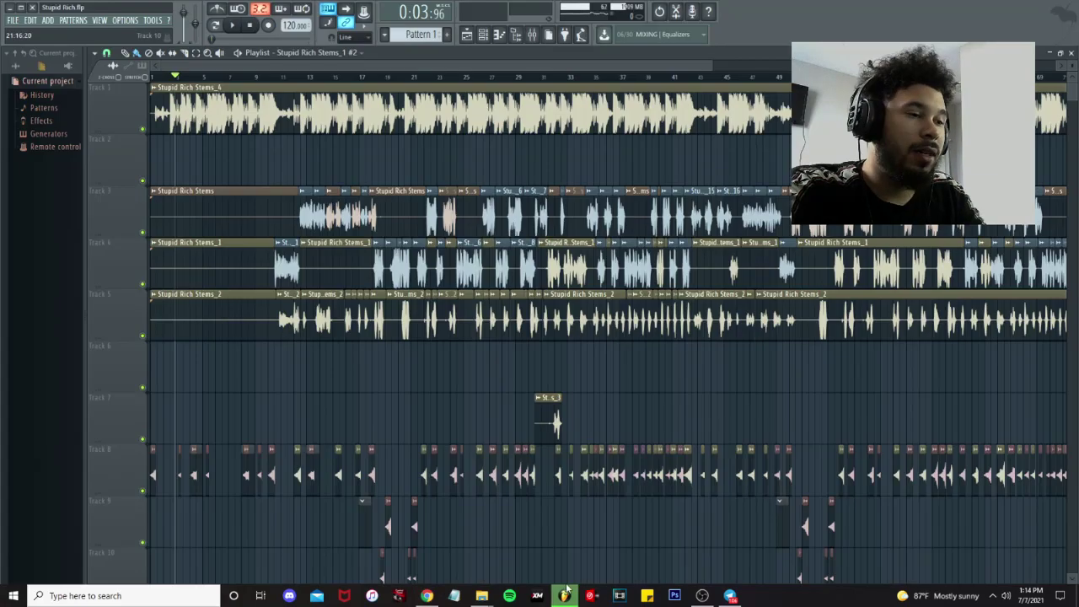
pyautogui.click(701, 595)
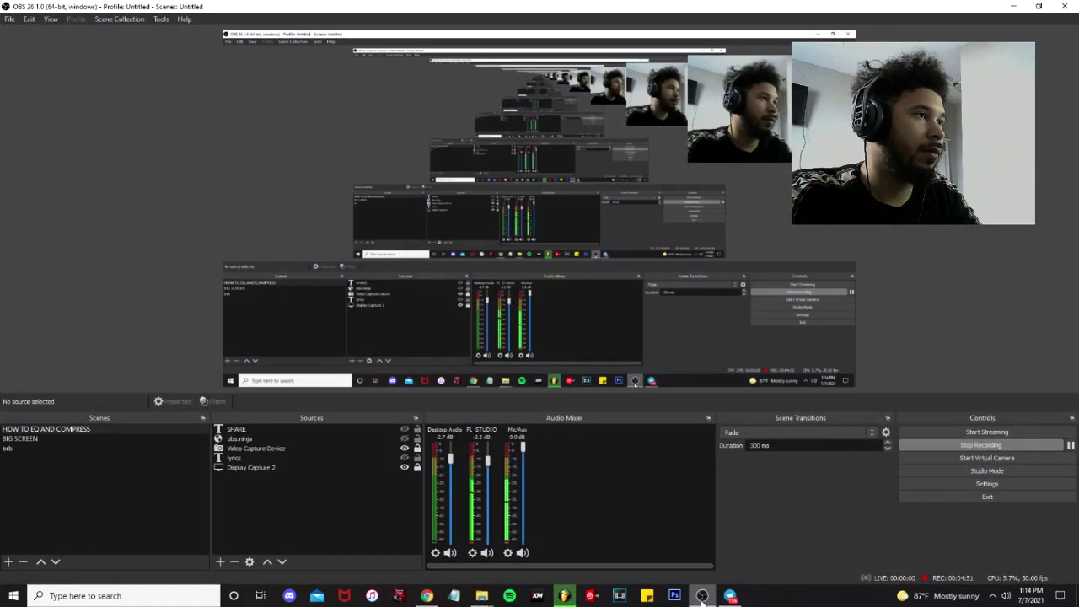
pyautogui.click(564, 595)
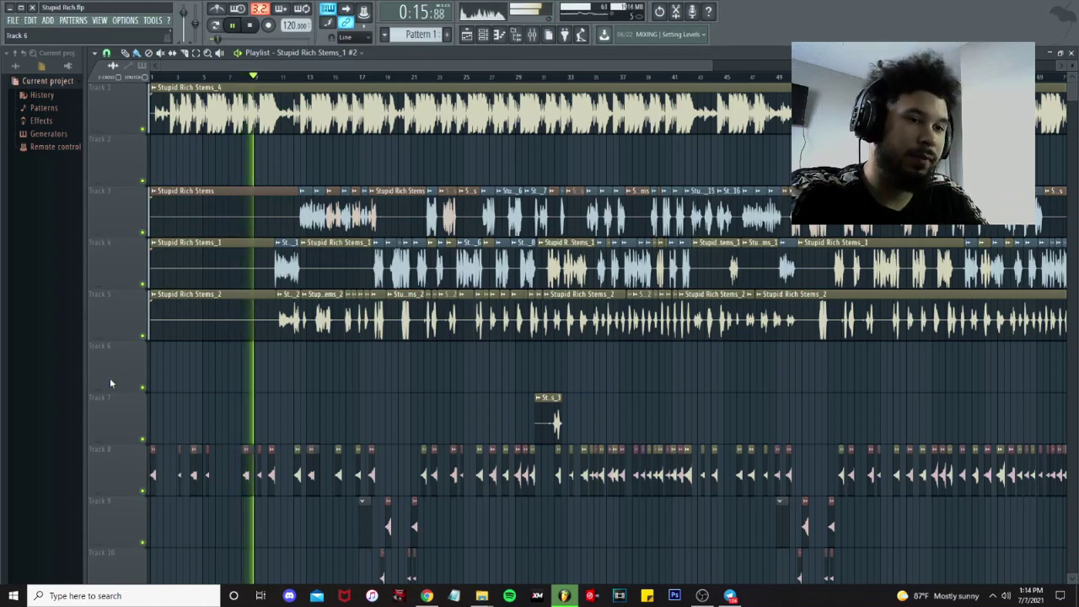
pyautogui.scroll(3, 215, 401)
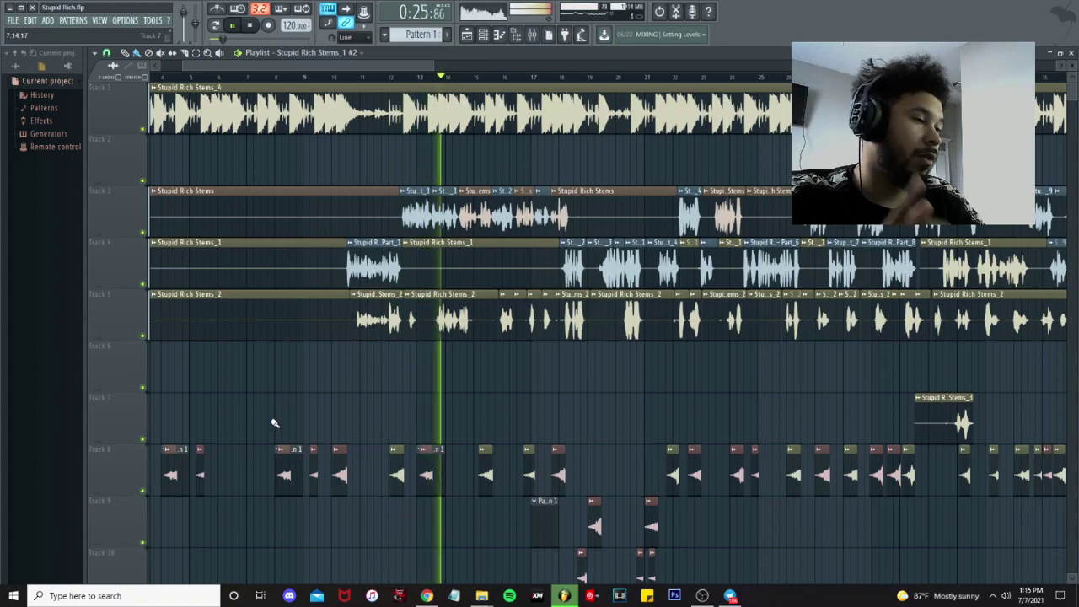
pyautogui.click(702, 595)
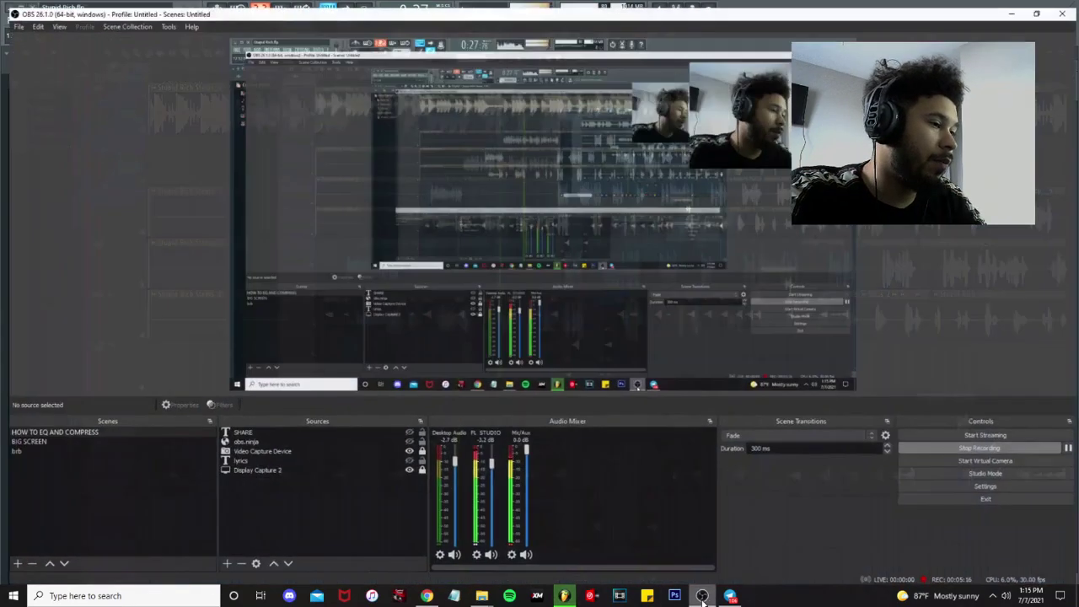
pyautogui.click(702, 595)
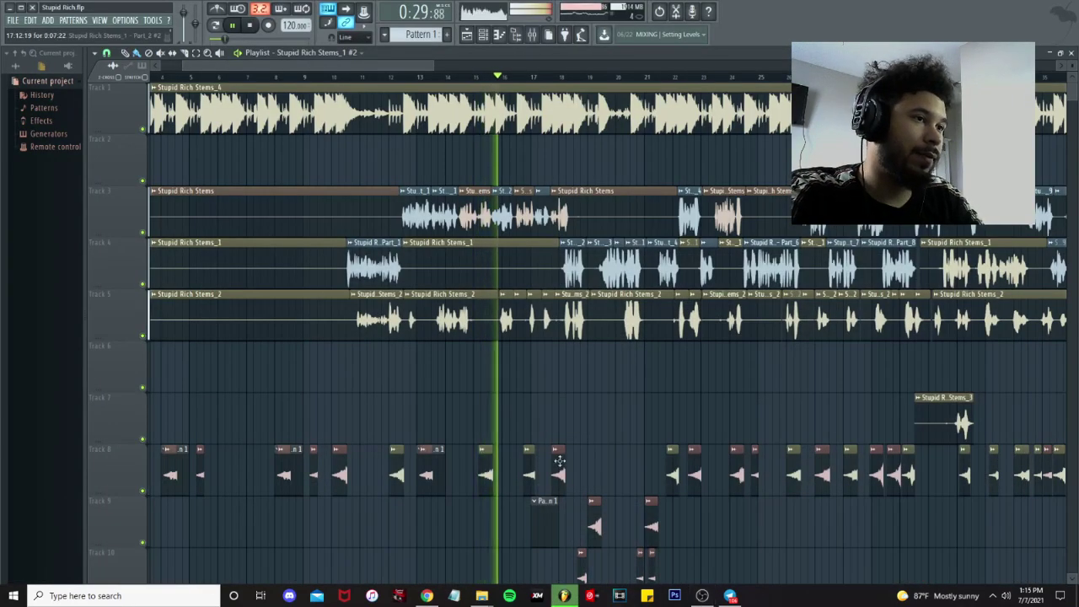
pyautogui.scroll(-1, 513, 392)
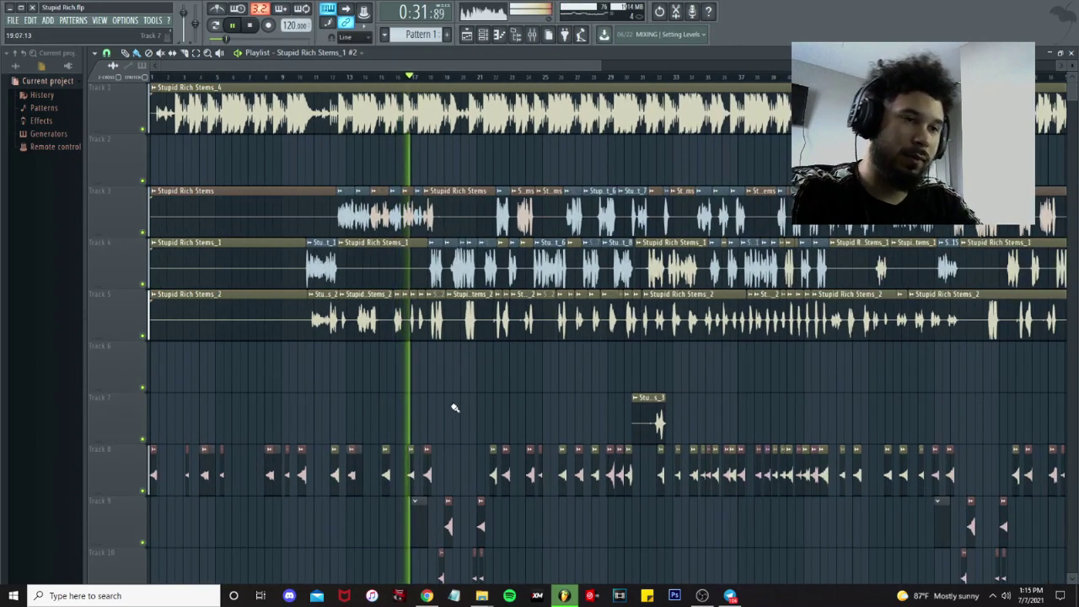
pyautogui.scroll(-1, 453, 409)
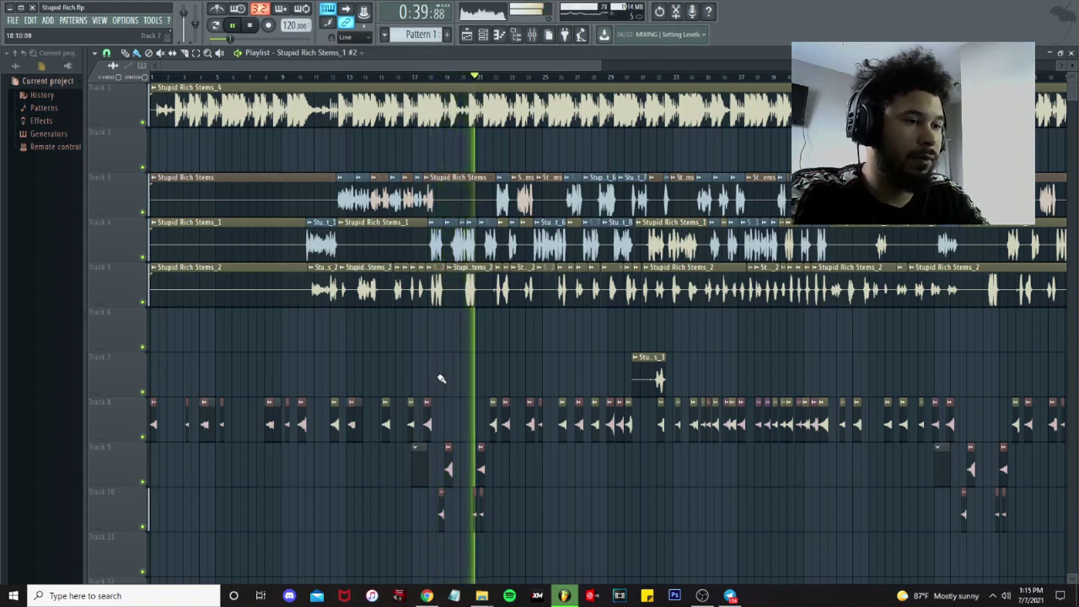
pyautogui.press('space')
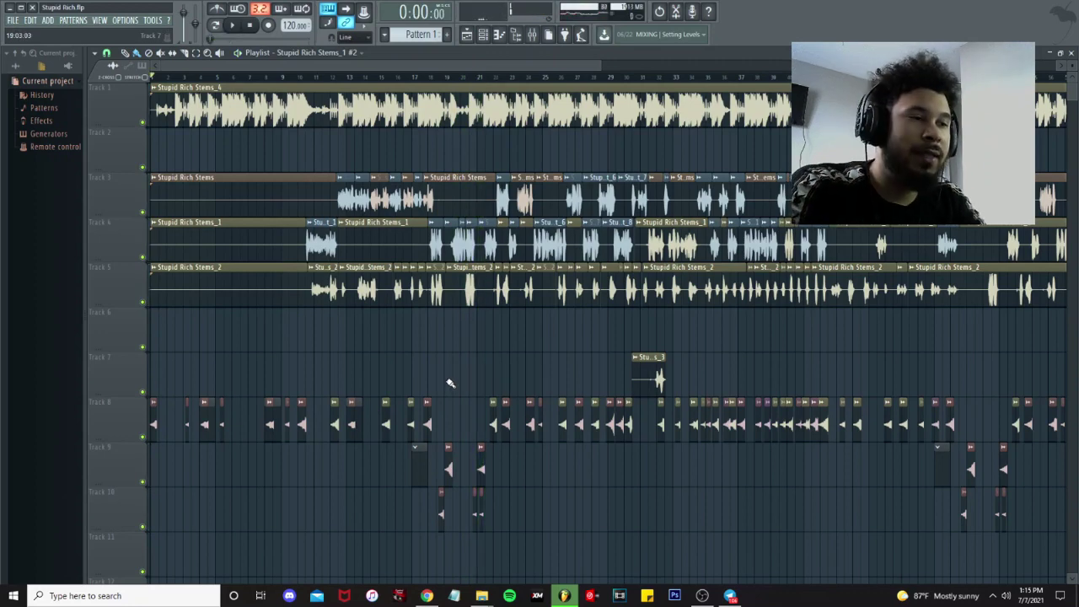
# Open the mixer, look briefly at the VirtualDJ song library and return to FL Studio.
pyautogui.click(533, 35)
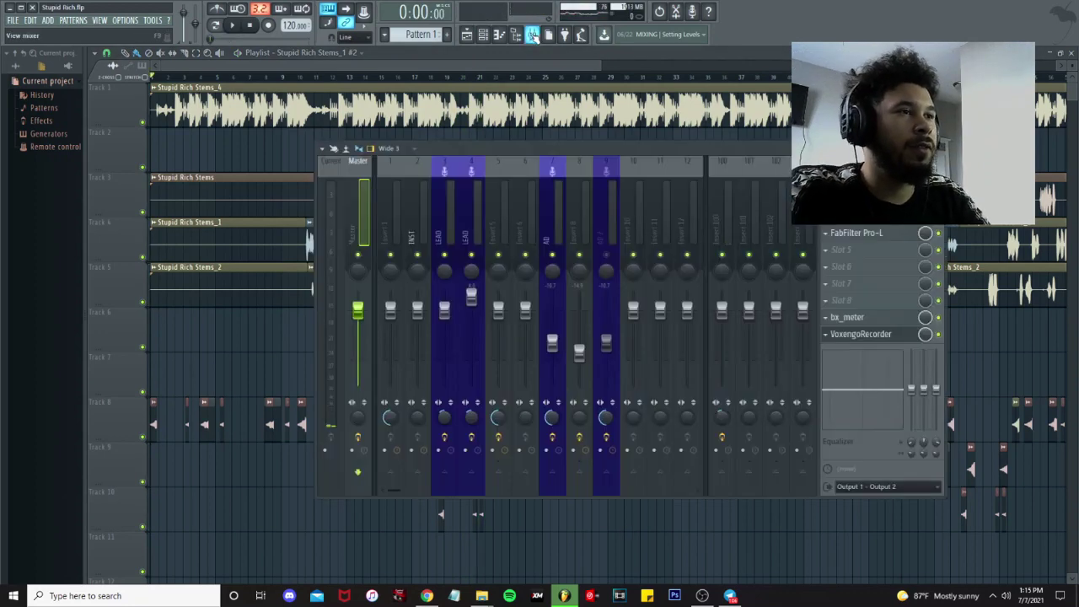
pyautogui.click(591, 595)
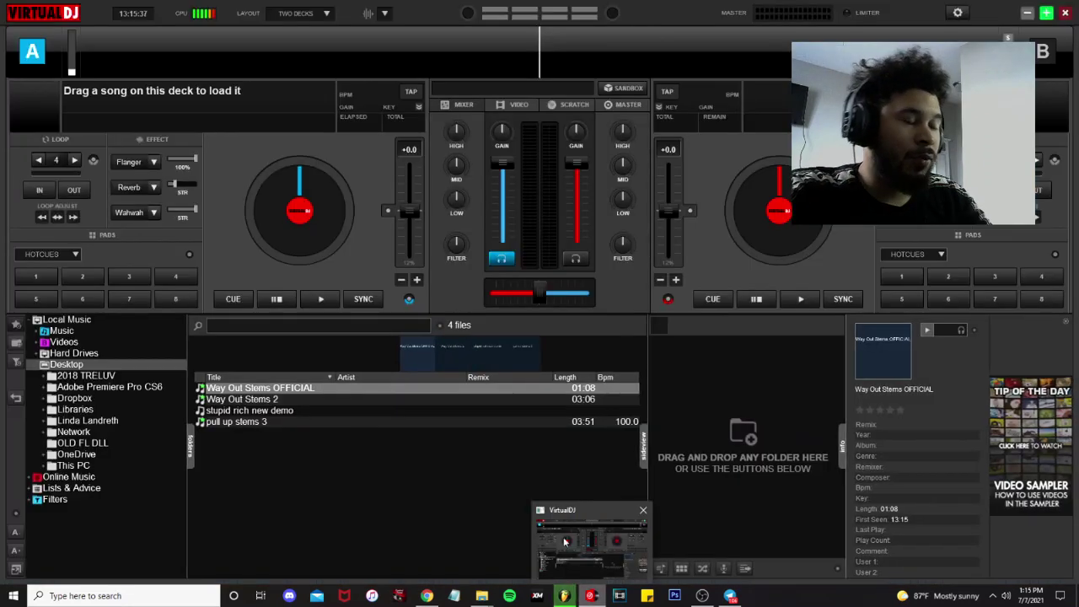
pyautogui.moveTo(482, 597)
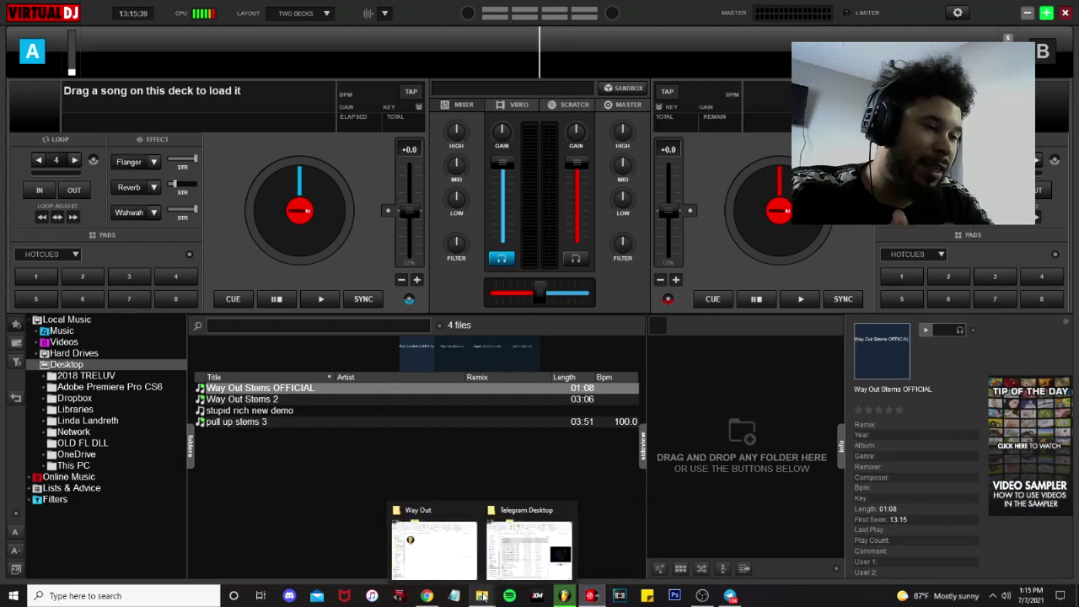
pyautogui.click(564, 595)
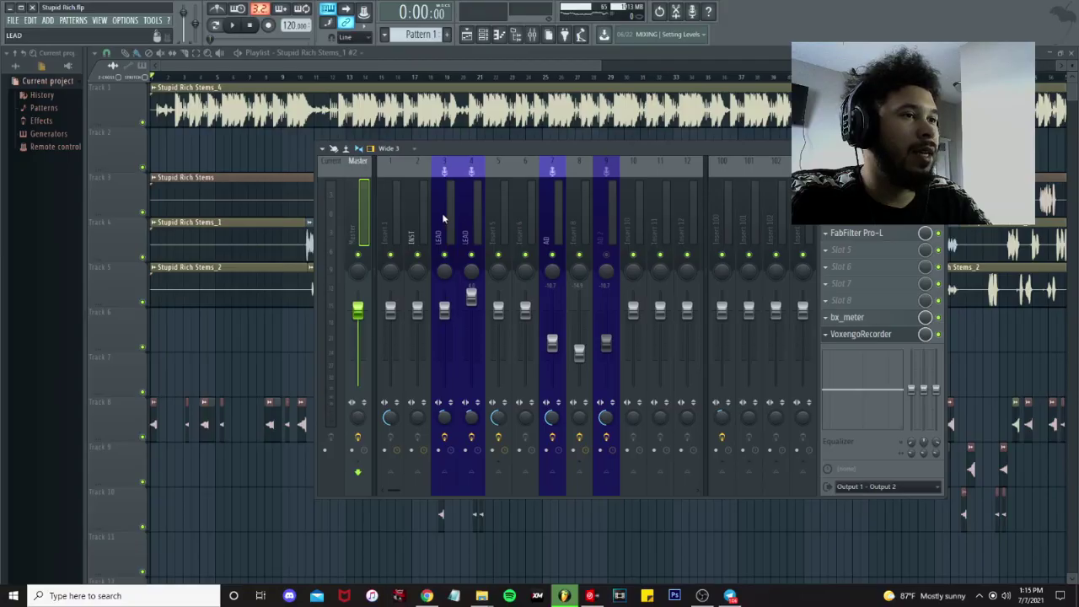
# Inspect the effect chains of the two LEAD tracks and the AD track, including the first LEAD's Auto-Tune Evo settings.
pyautogui.click(445, 219)
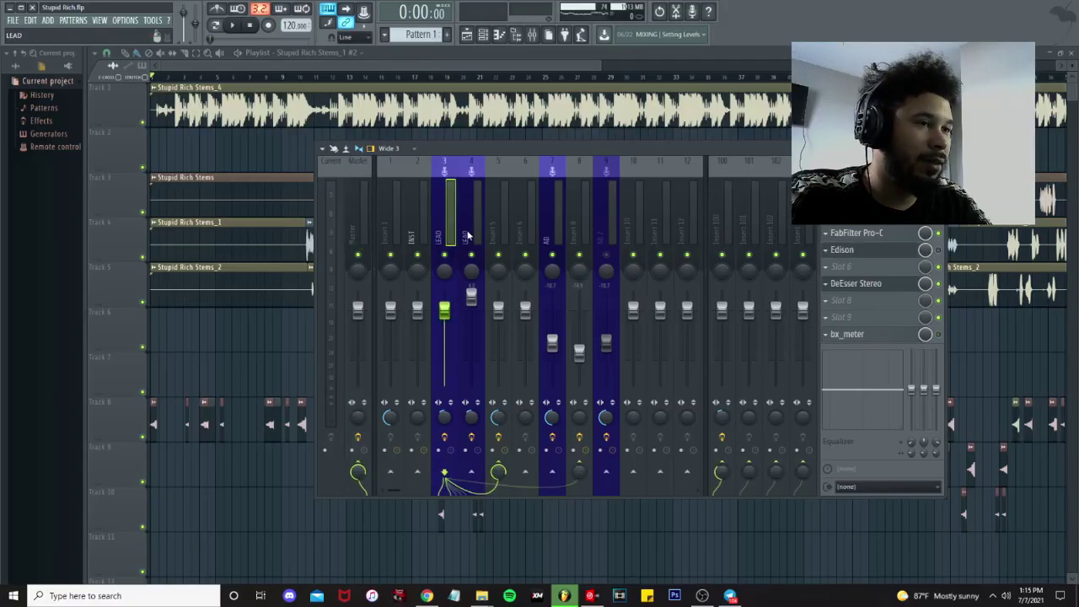
pyautogui.click(860, 216)
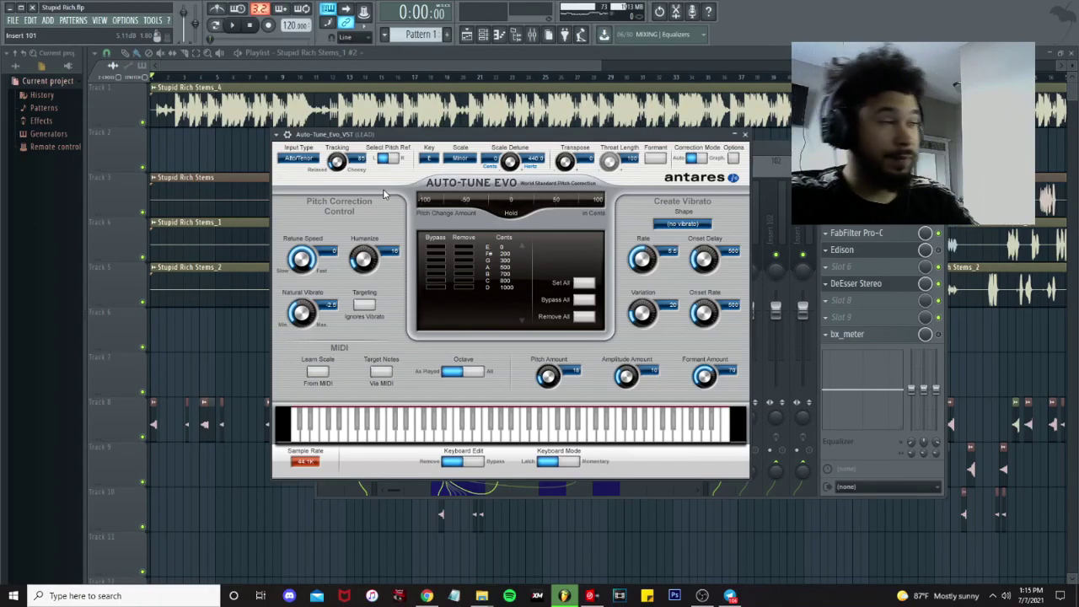
pyautogui.press('F9')
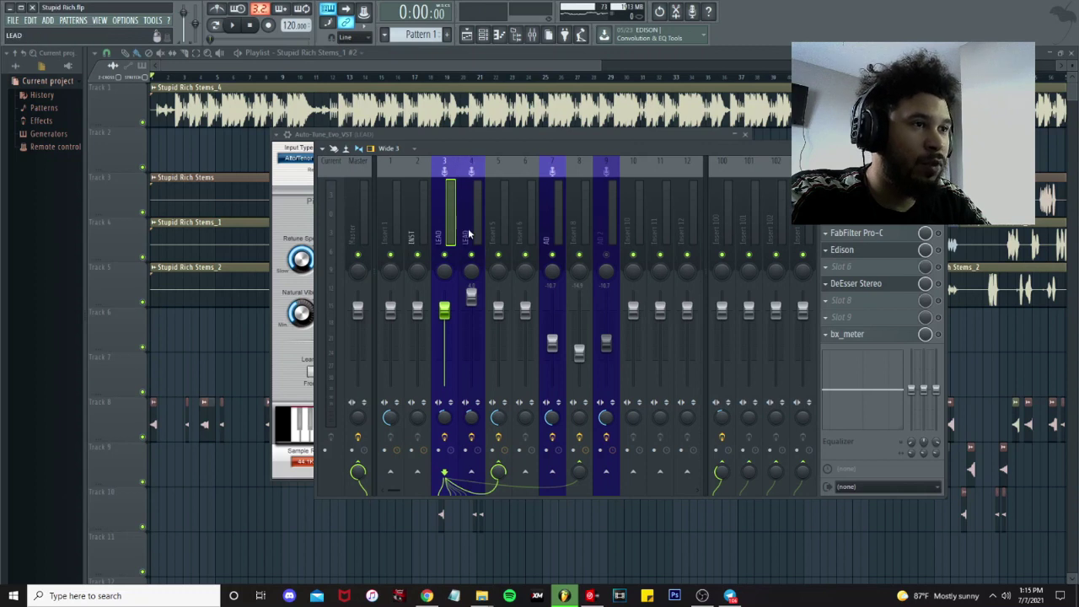
pyautogui.click(470, 235)
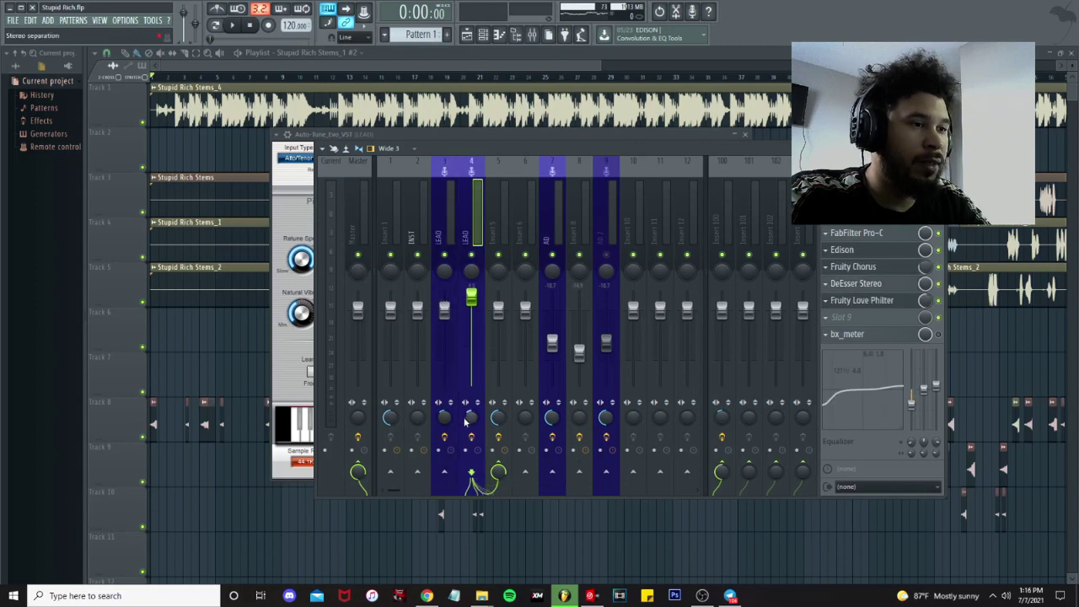
pyautogui.click(557, 222)
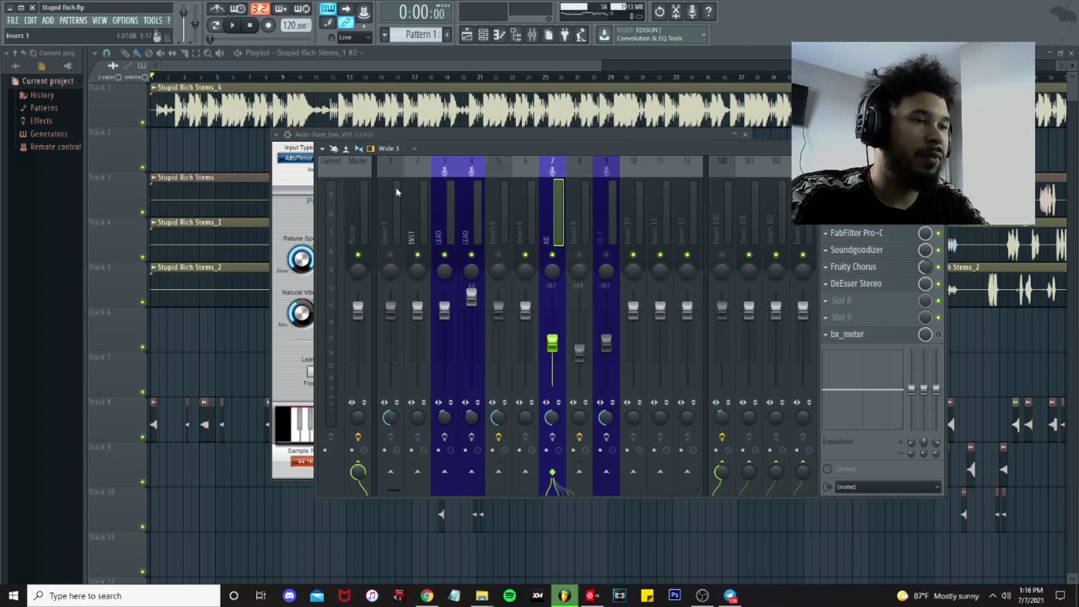
# Play the raw vocals from just before the first vocal entry with the mixer shown, and select the first LEAD track.
pyautogui.click(302, 66)
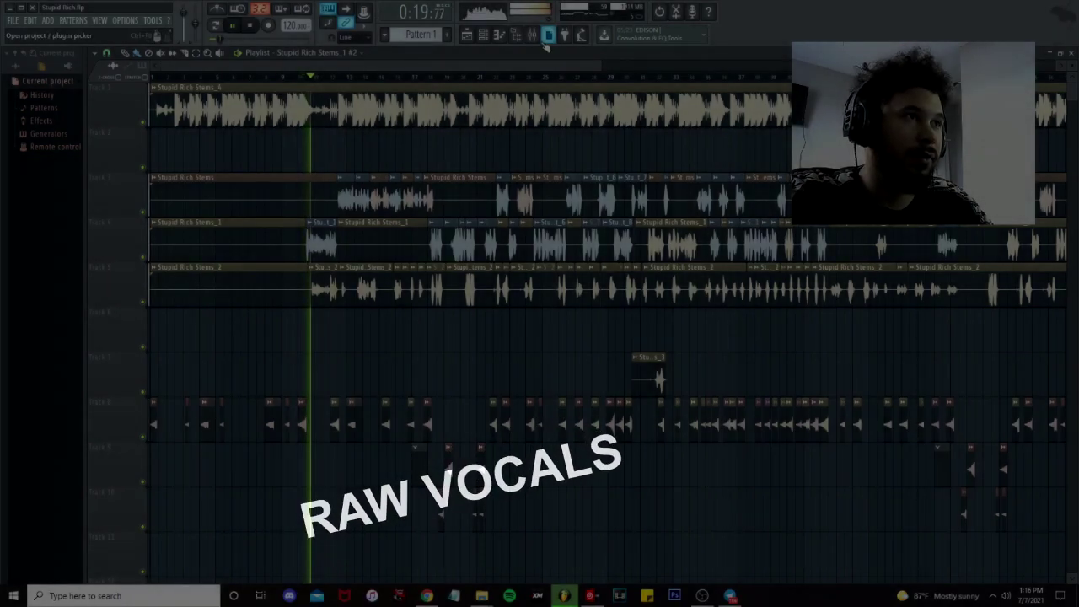
pyautogui.click(532, 35)
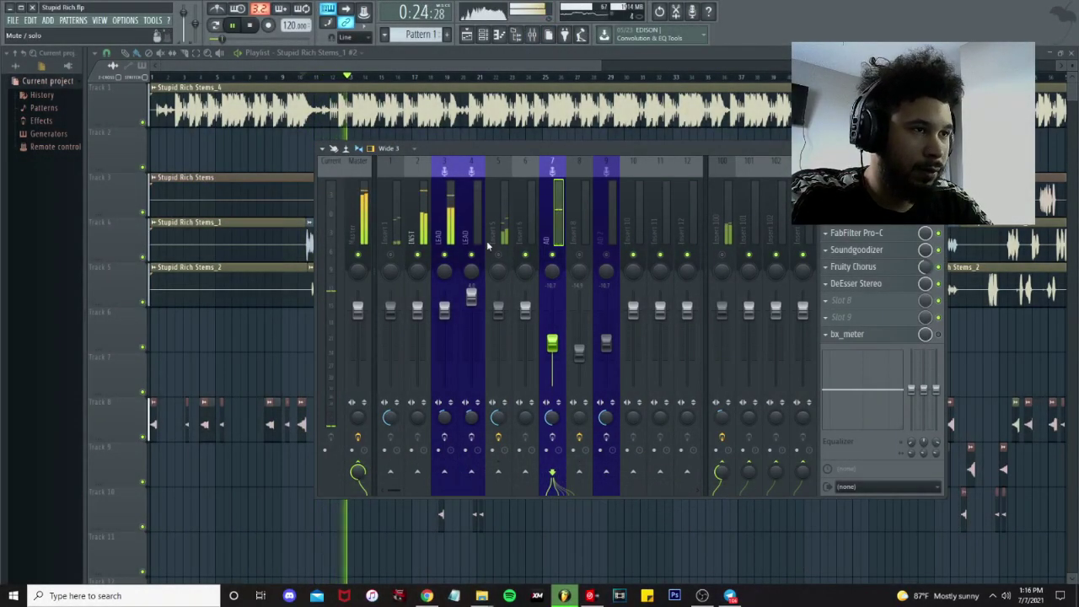
pyautogui.click(444, 240)
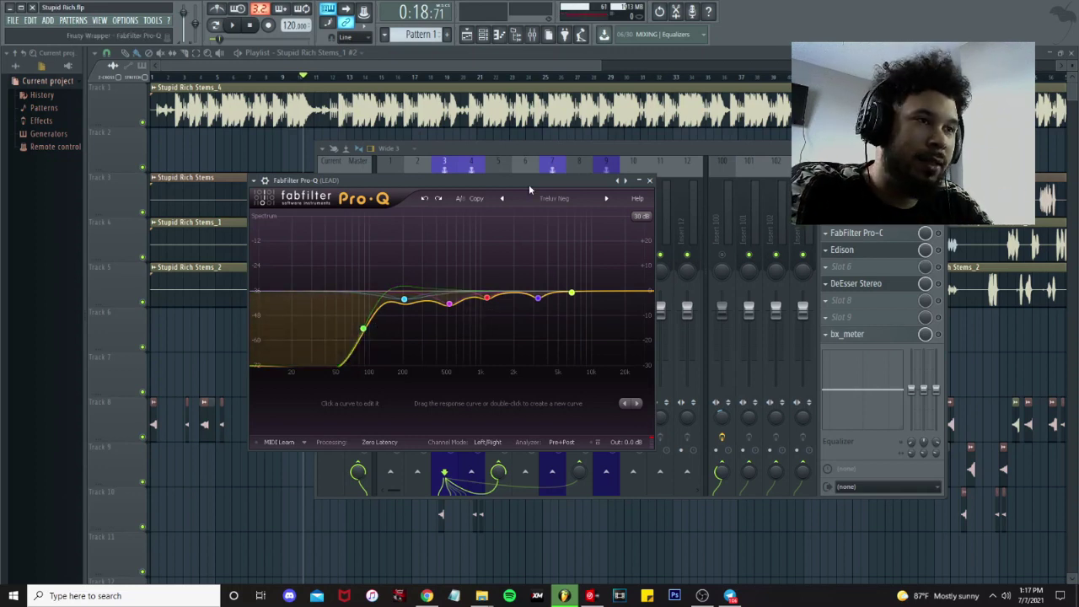
# Play the song with the first LEAD track's upper FabFilter Pro-Q open and bypass the EQ for comparison.
pyautogui.click(537, 254)
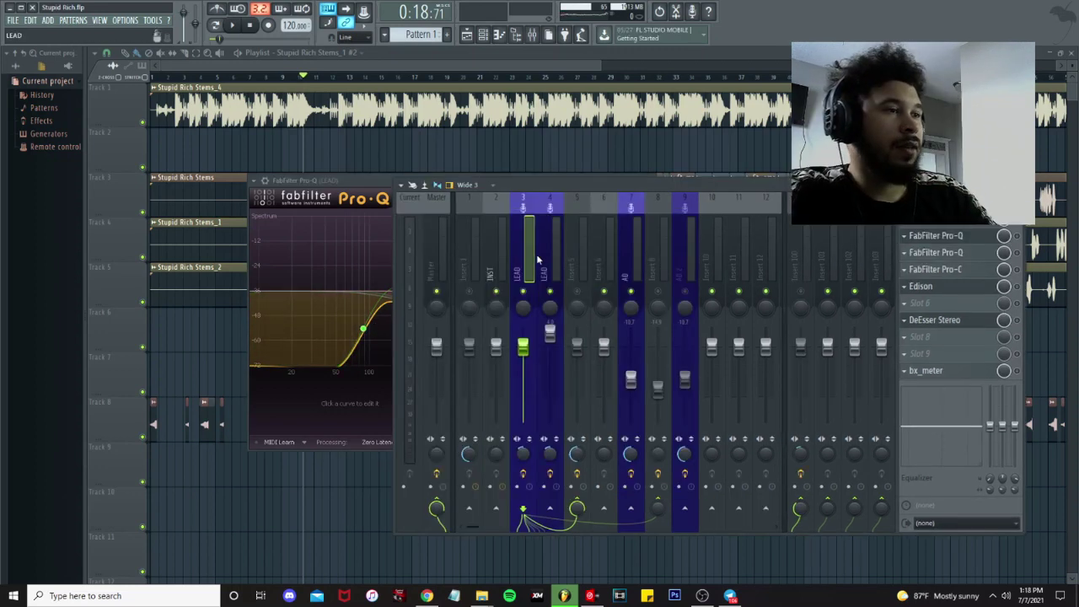
pyautogui.press('space')
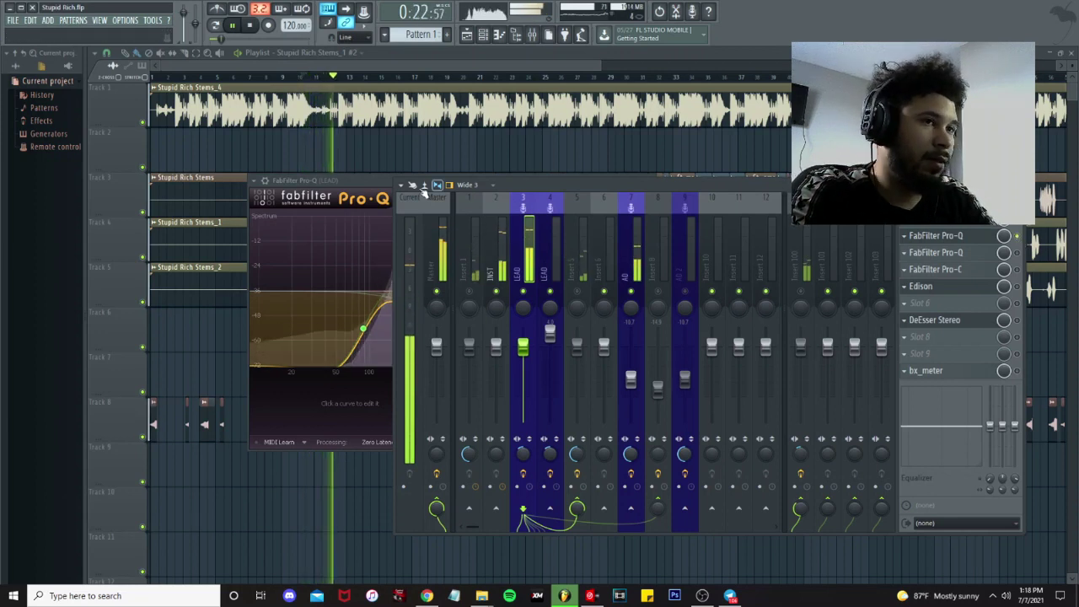
pyautogui.click(970, 236)
pyautogui.moveTo(428, 179); pyautogui.dragTo(401, 194)
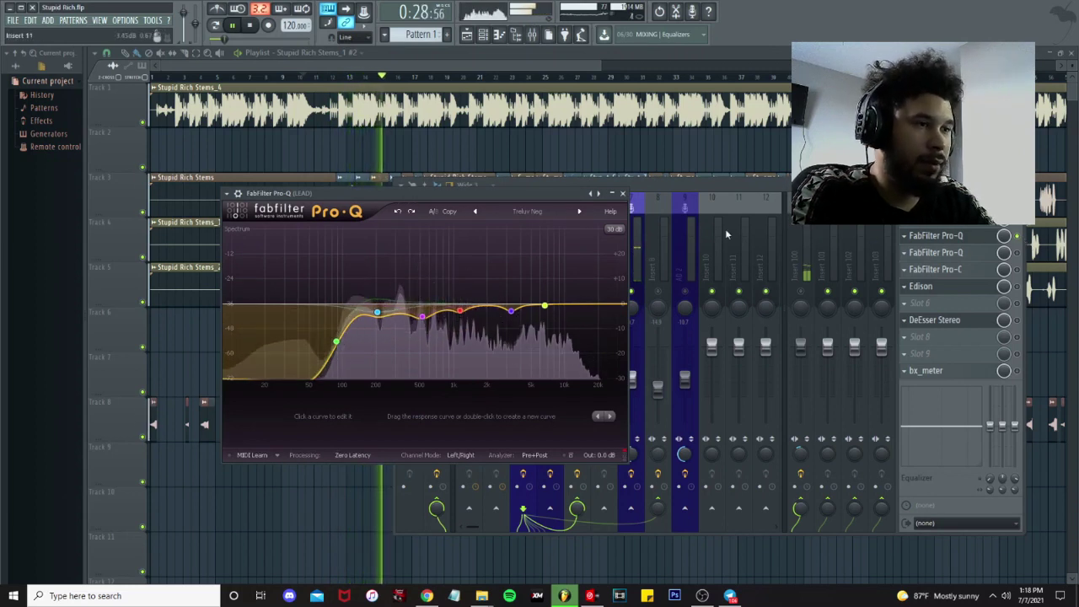
pyautogui.click(1018, 239)
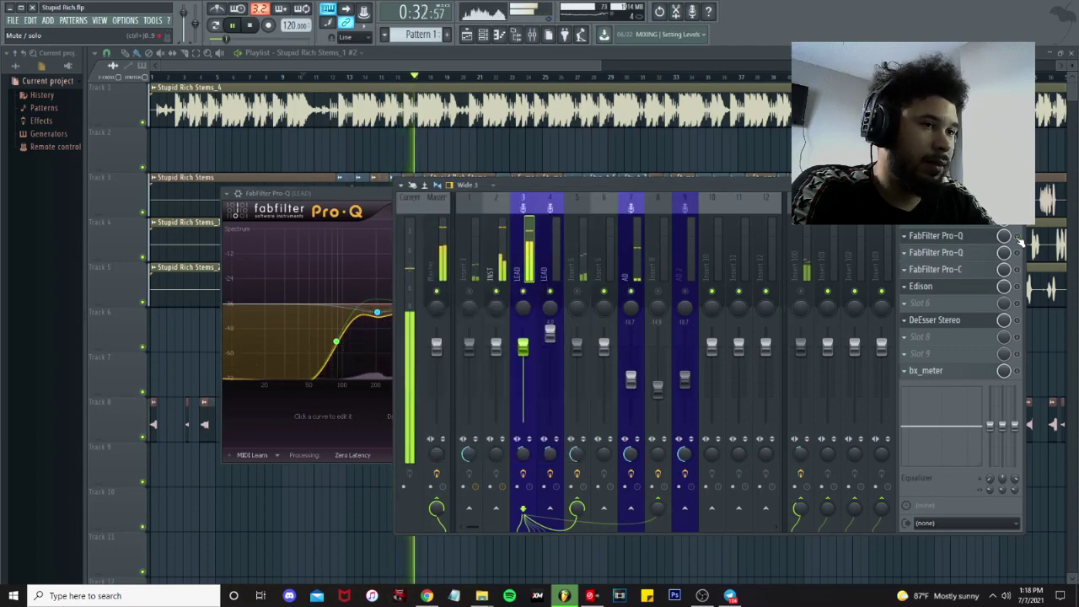
# Examine the subtractive curve of the LEAD track's first FabFilter Pro-Q beside the mixer, and close the plugin.
pyautogui.click(936, 236)
pyautogui.moveTo(923, 196); pyautogui.dragTo(892, 246)
pyautogui.moveTo(566, 196); pyautogui.dragTo(541, 182)
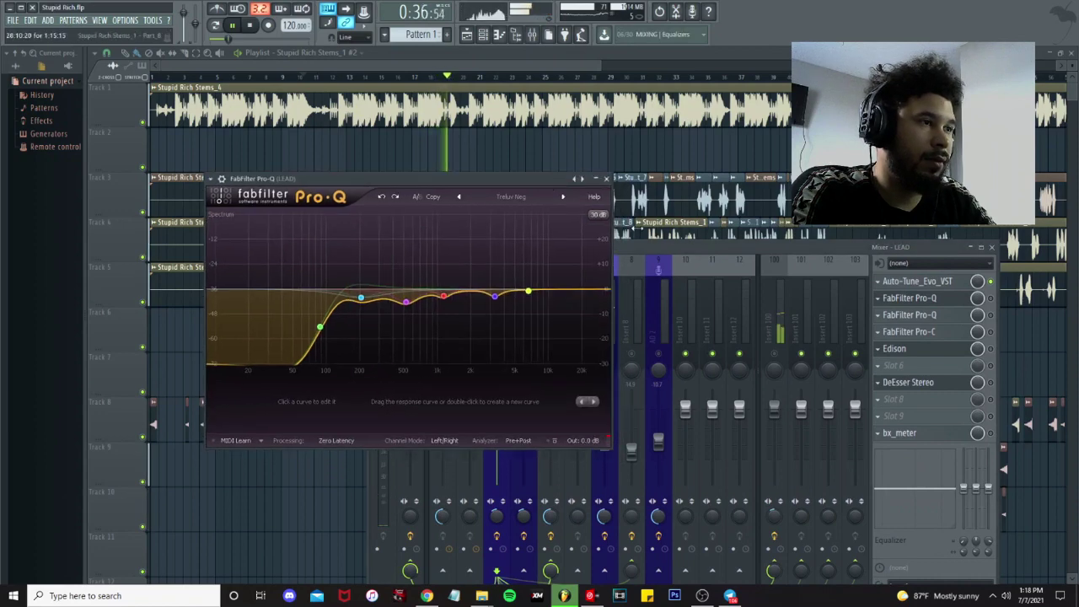
pyautogui.click(658, 251)
pyautogui.moveTo(387, 273); pyautogui.dragTo(614, 273)
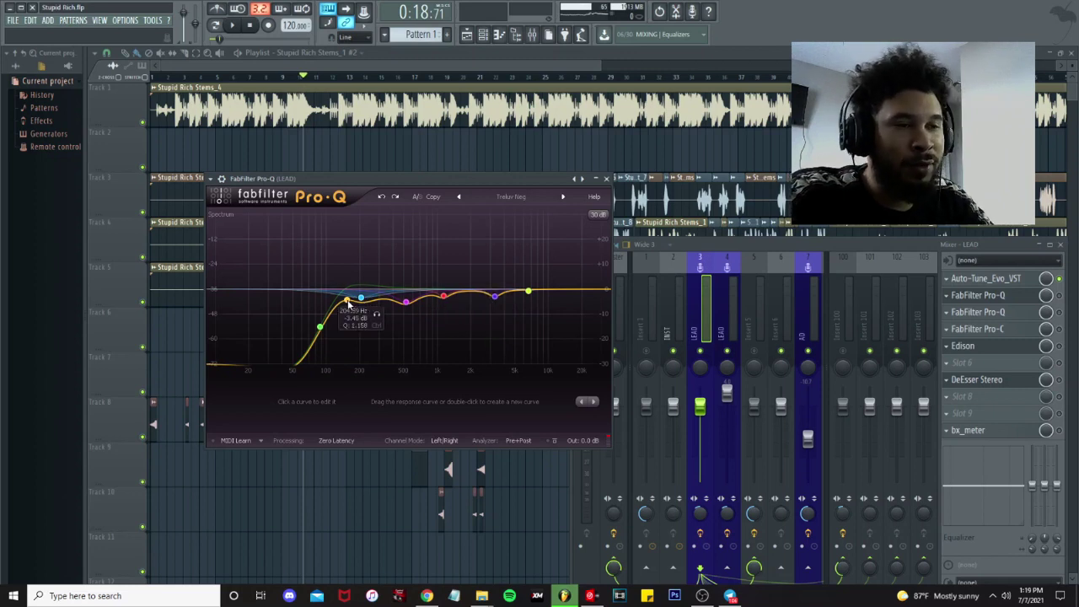
pyautogui.doubleClick(347, 301)
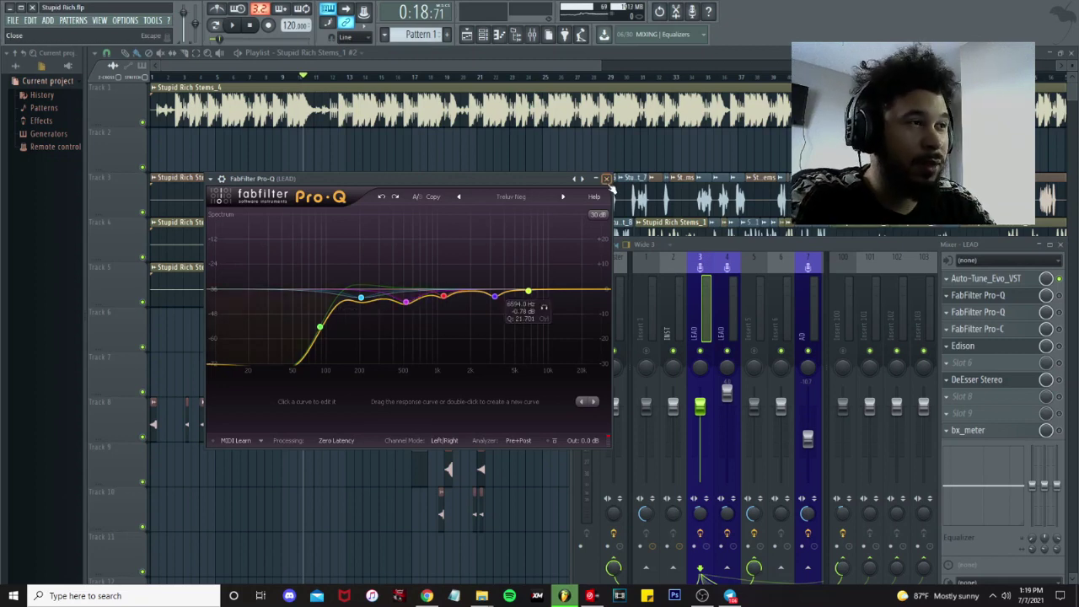
pyautogui.click(609, 181)
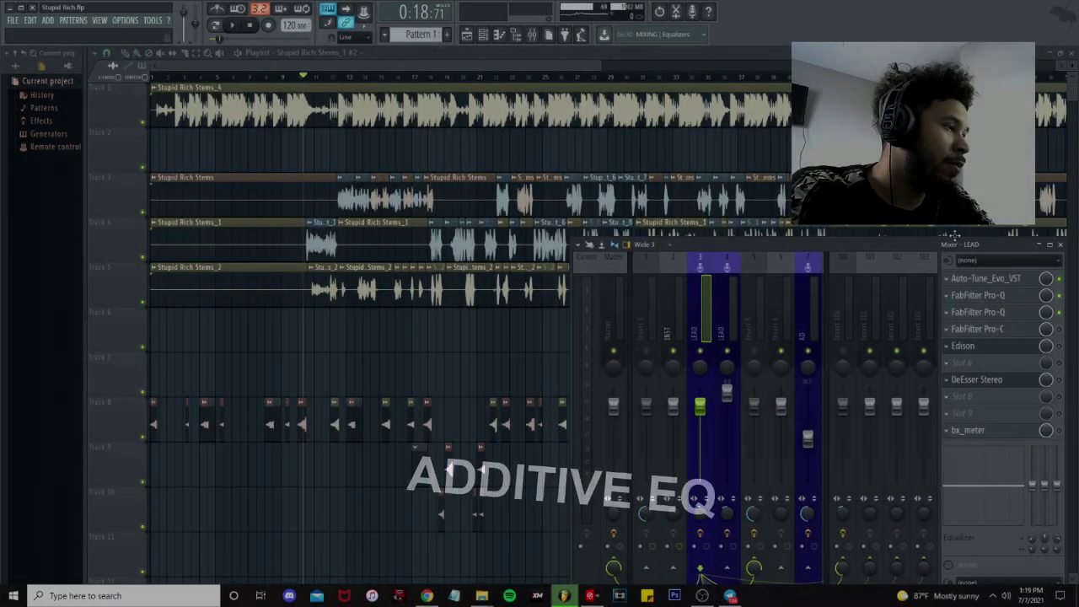
# Open the LEAD track's second FabFilter Pro-Q and play the song with the AD track muted to audition the additive EQ.
pyautogui.moveTo(967, 250); pyautogui.dragTo(774, 155)
pyautogui.click(779, 217)
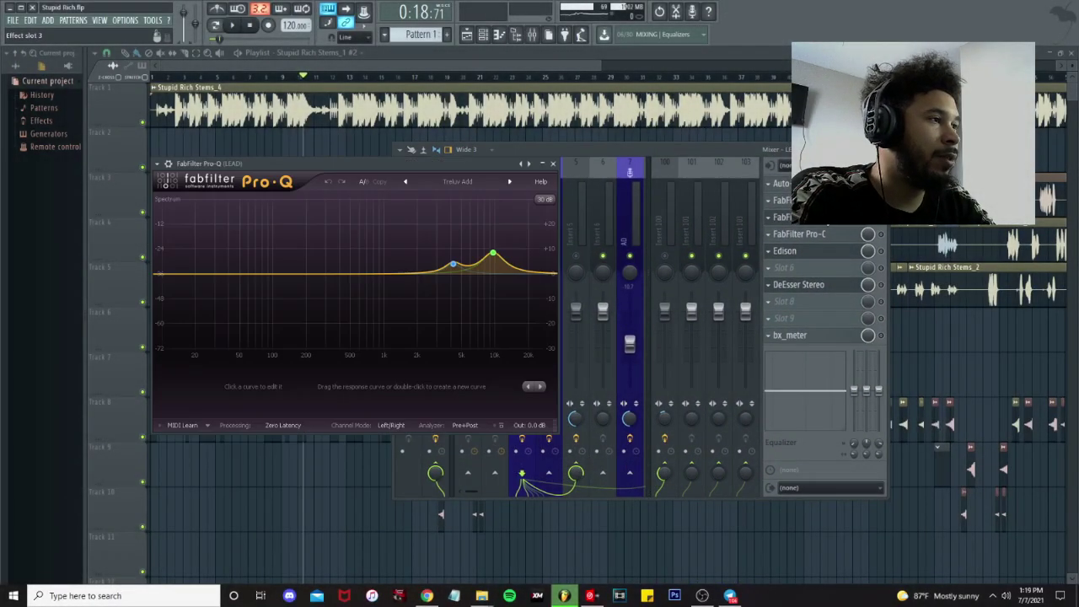
pyautogui.press('space')
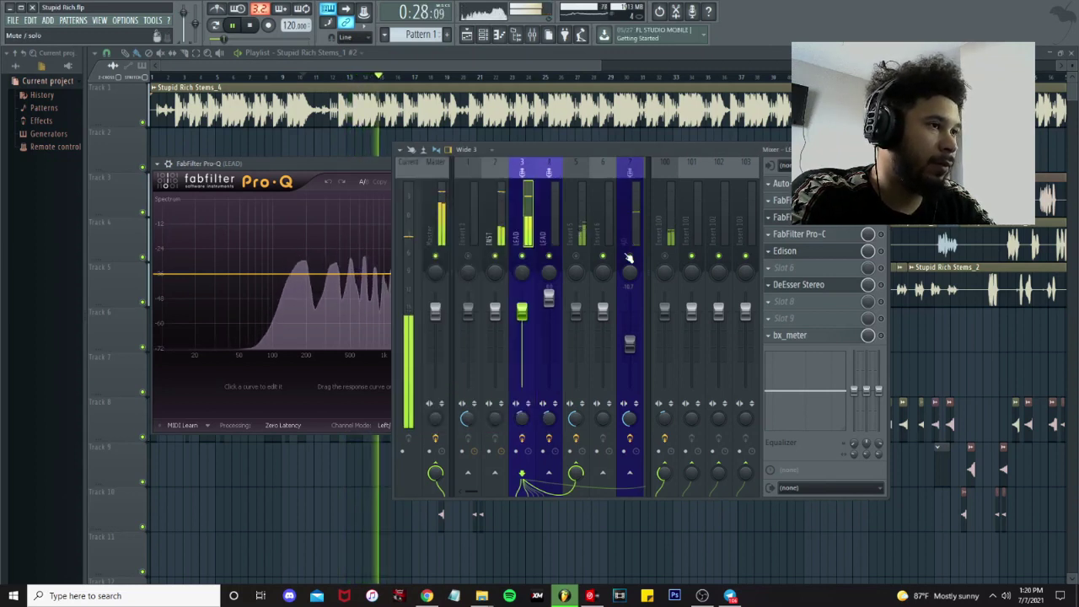
pyautogui.click(590, 236)
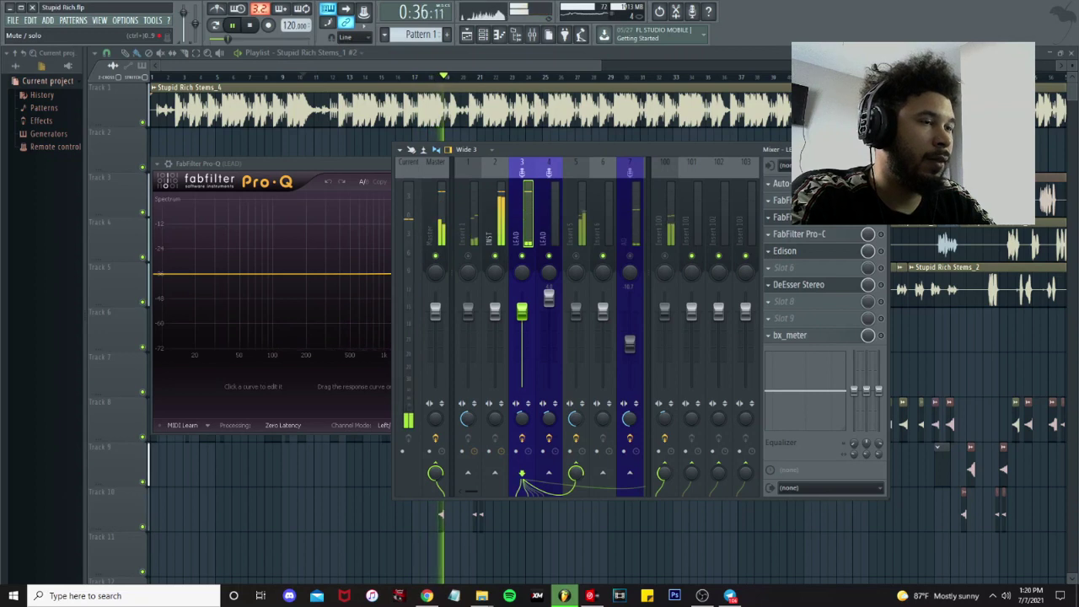
pyautogui.press('space')
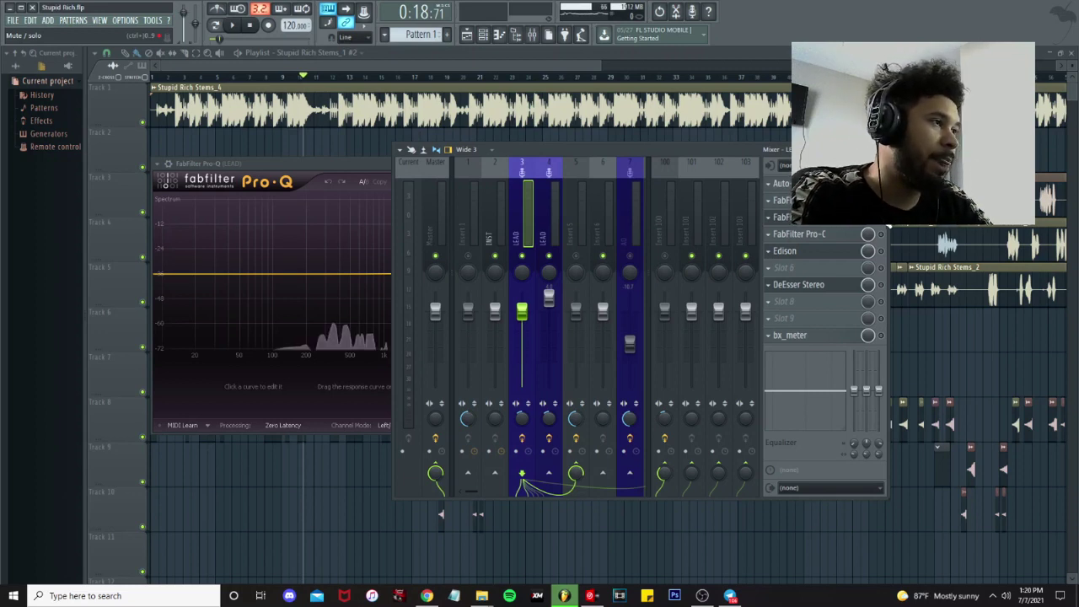
# Play the song with the mixer shown to audition the first LEAD track's EQ changes.
pyautogui.press('space')
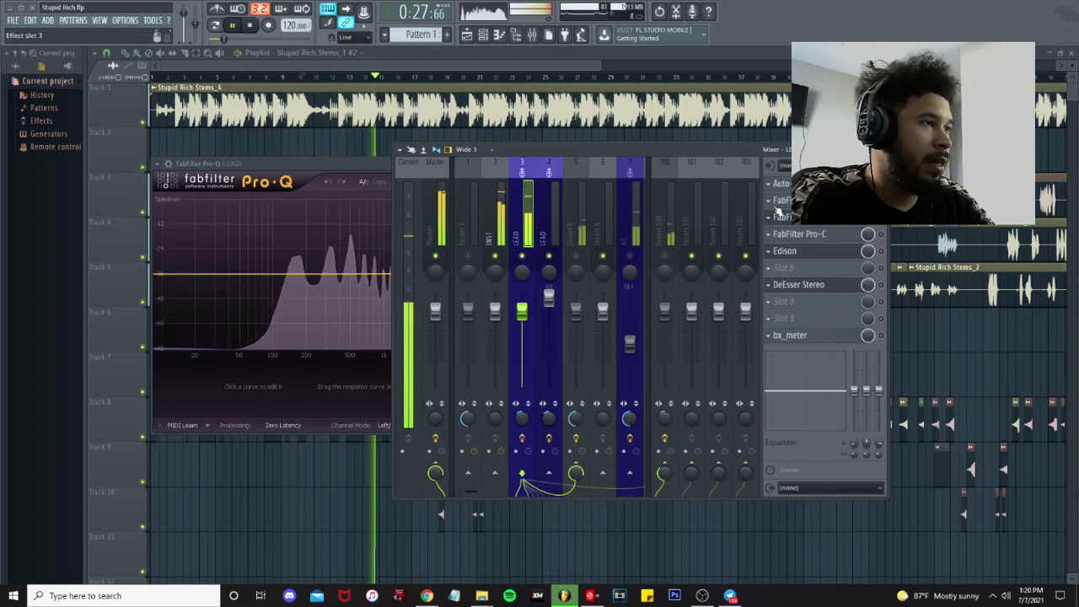
pyautogui.press('space')
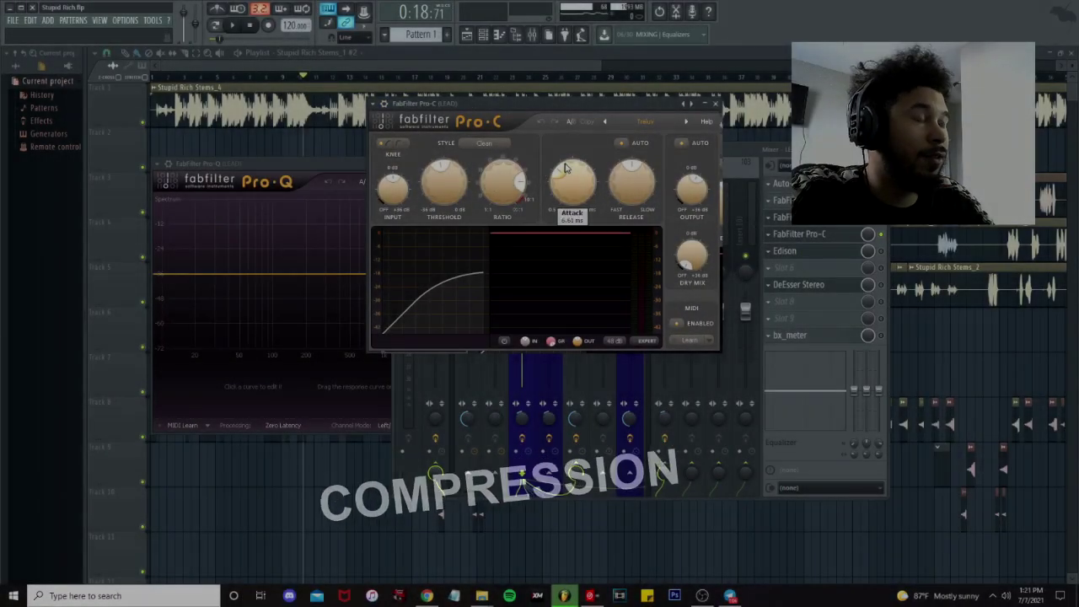
# Examine the attack, ratio and release controls of the LEAD track's FabFilter Pro-C, and play the song to audition the compression.
pyautogui.moveTo(566, 168)
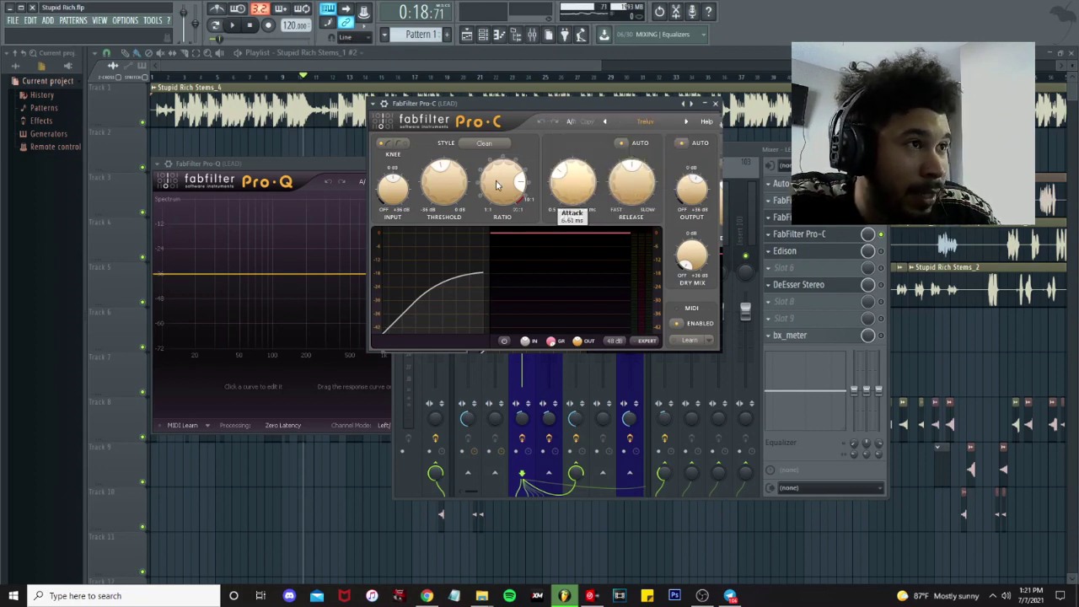
pyautogui.moveTo(509, 183)
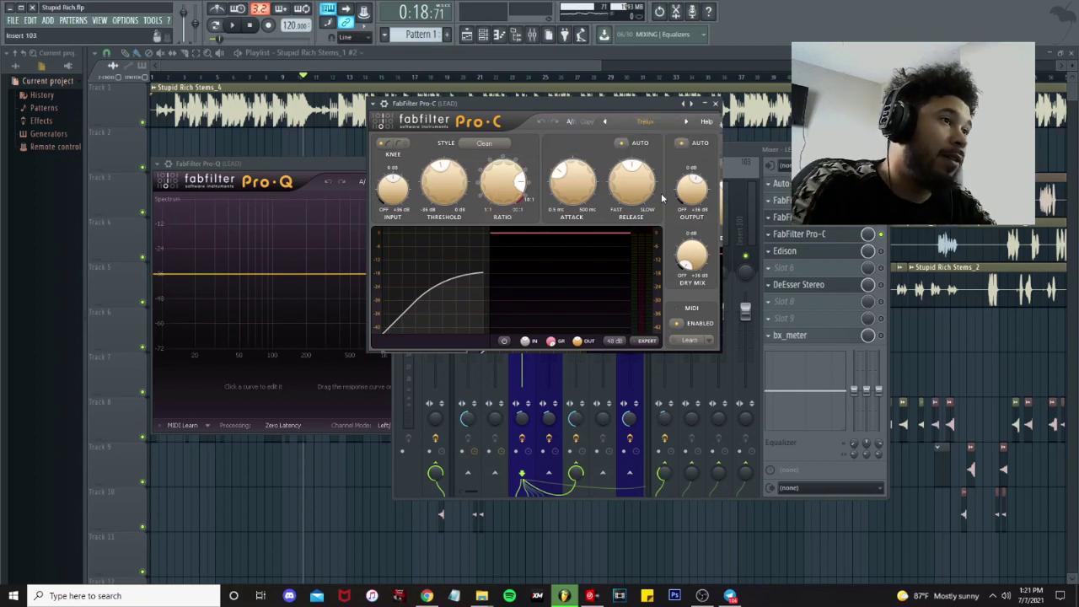
pyautogui.moveTo(631, 185)
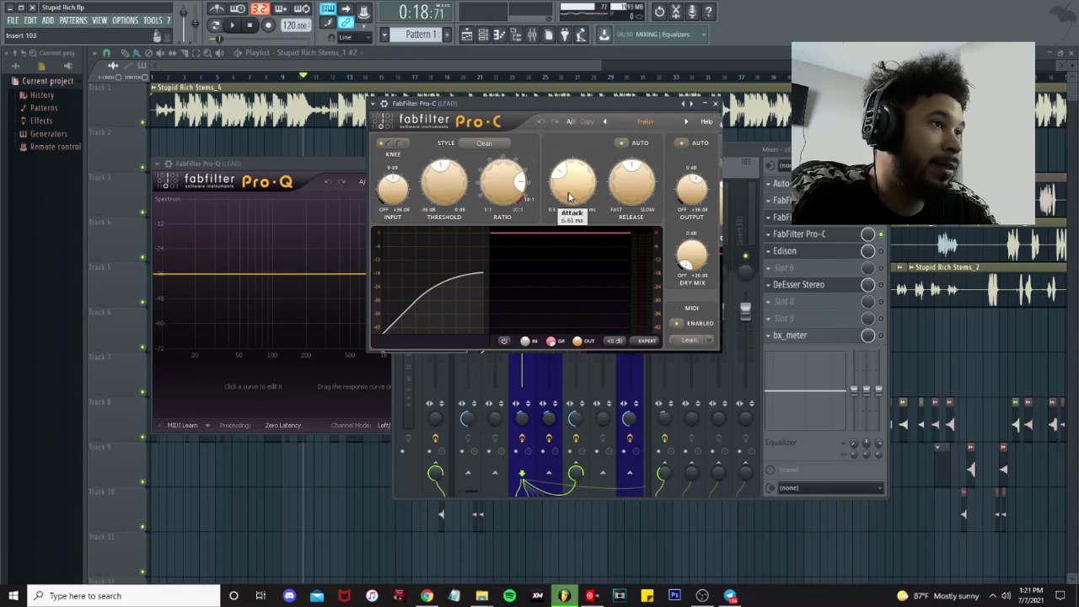
pyautogui.moveTo(569, 196)
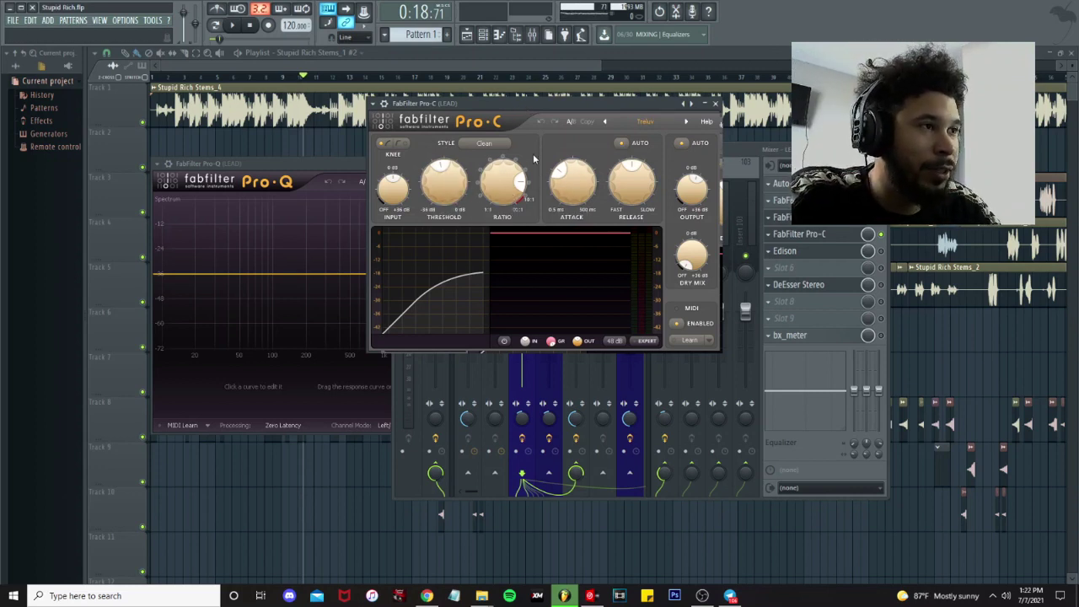
pyautogui.press('space')
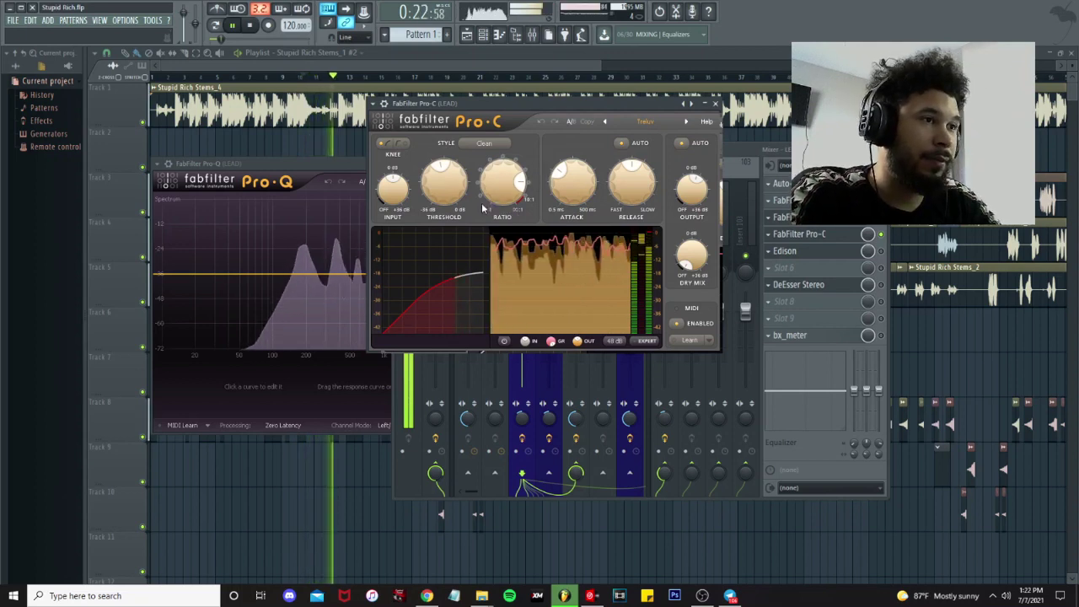
pyautogui.click(885, 241)
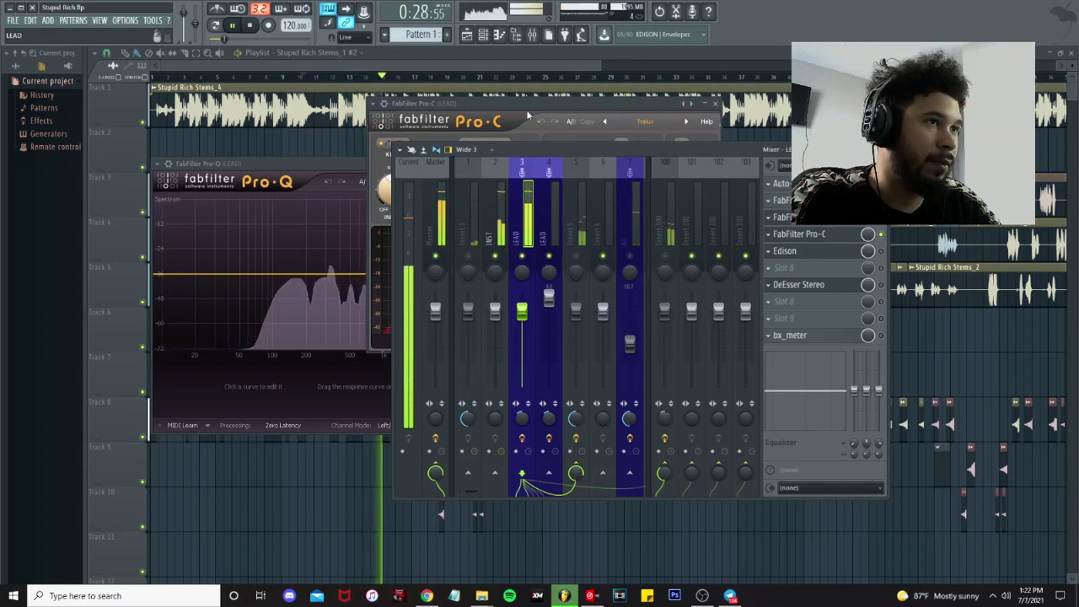
pyautogui.click(531, 141)
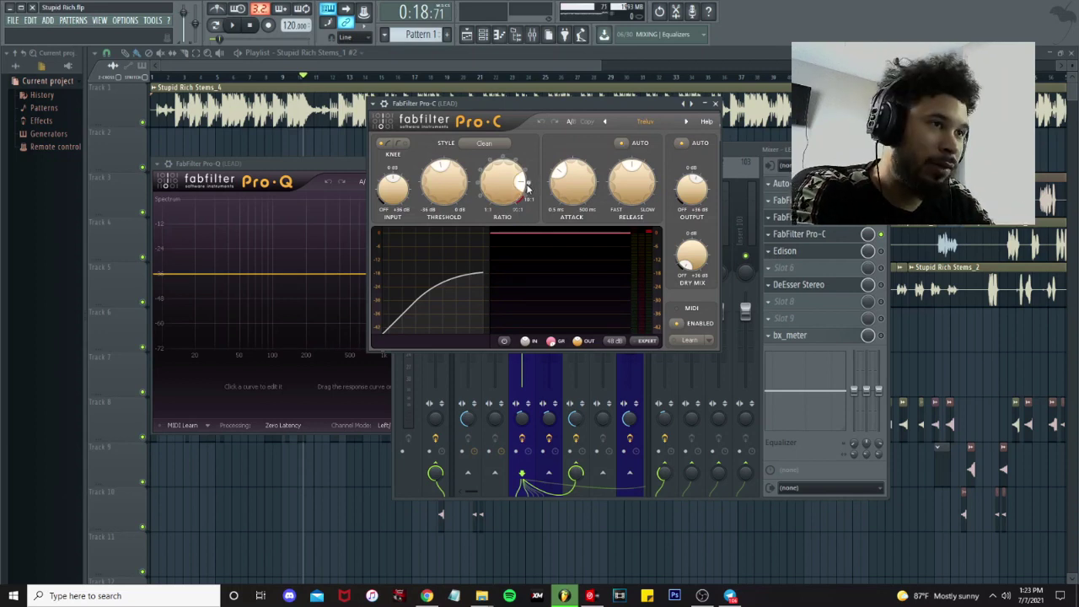
# Examine the compressor's ratio and threshold, and replay the section to watch the gain reduction in FabFilter Pro-C.
pyautogui.moveTo(520, 195)
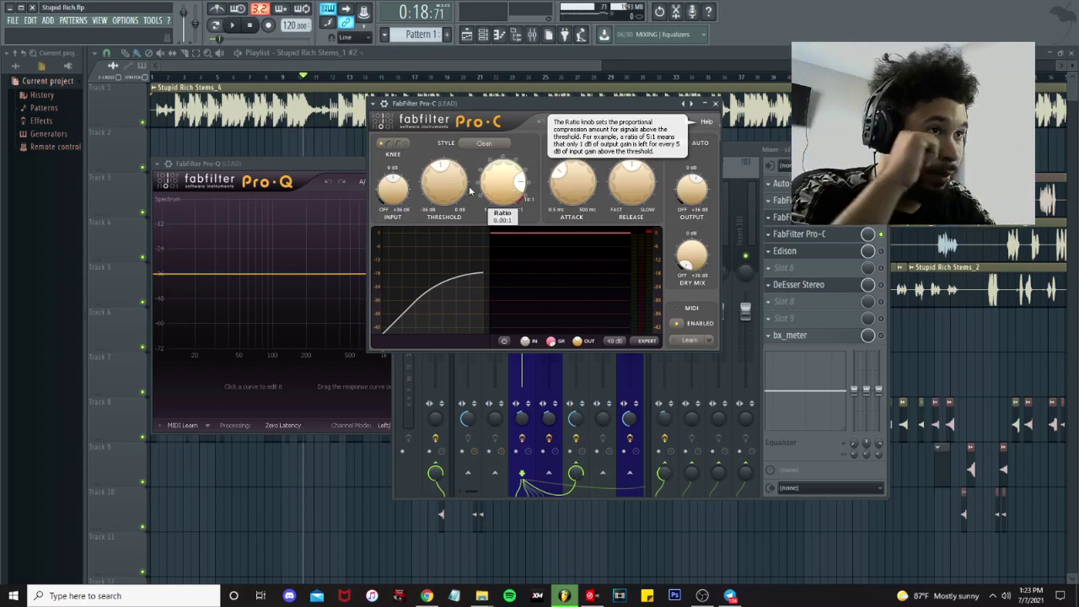
pyautogui.moveTo(453, 194)
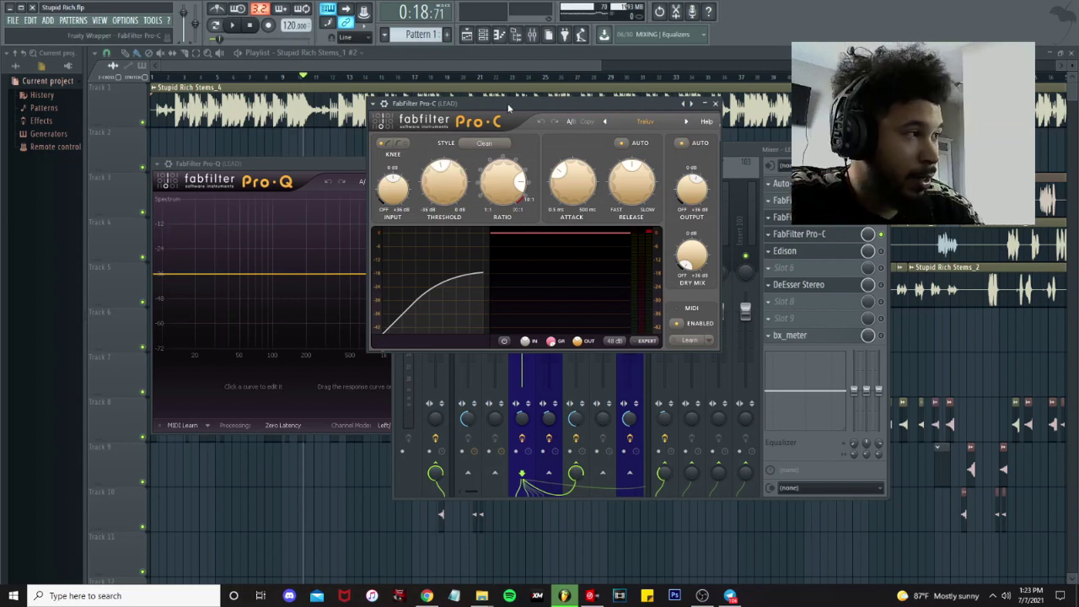
pyautogui.press('space')
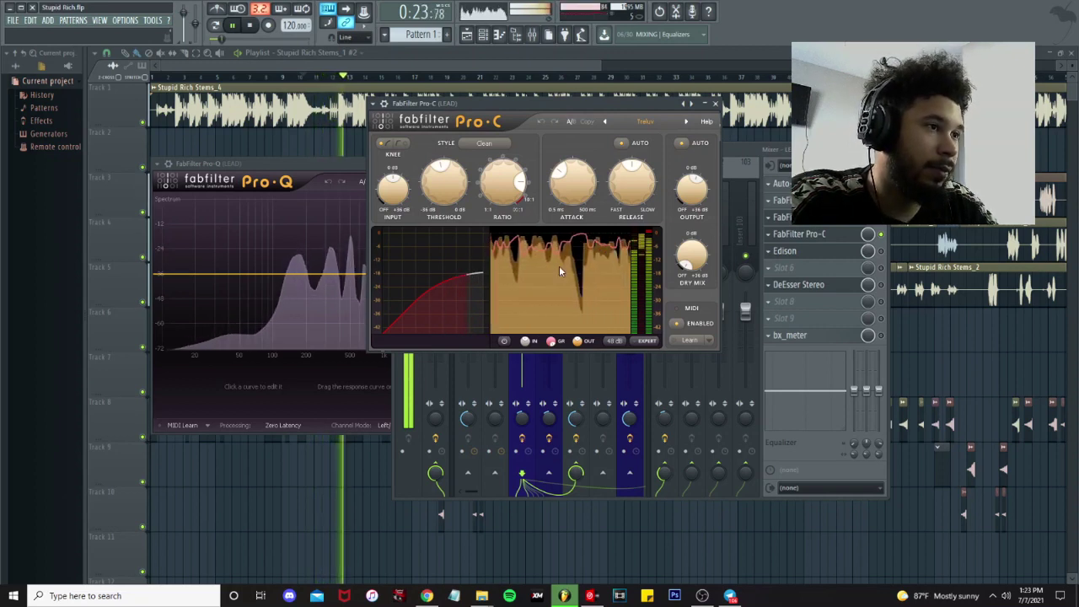
pyautogui.press('space')
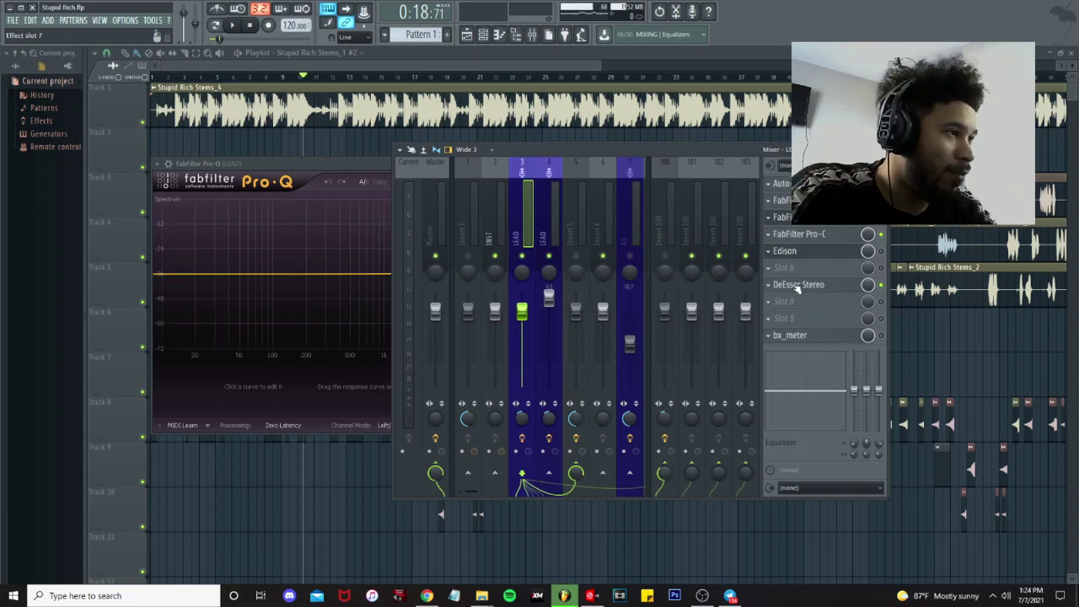
# Audition the LEAD track's DeEsser Stereo while the song plays, and close the plugin.
pyautogui.click(797, 287)
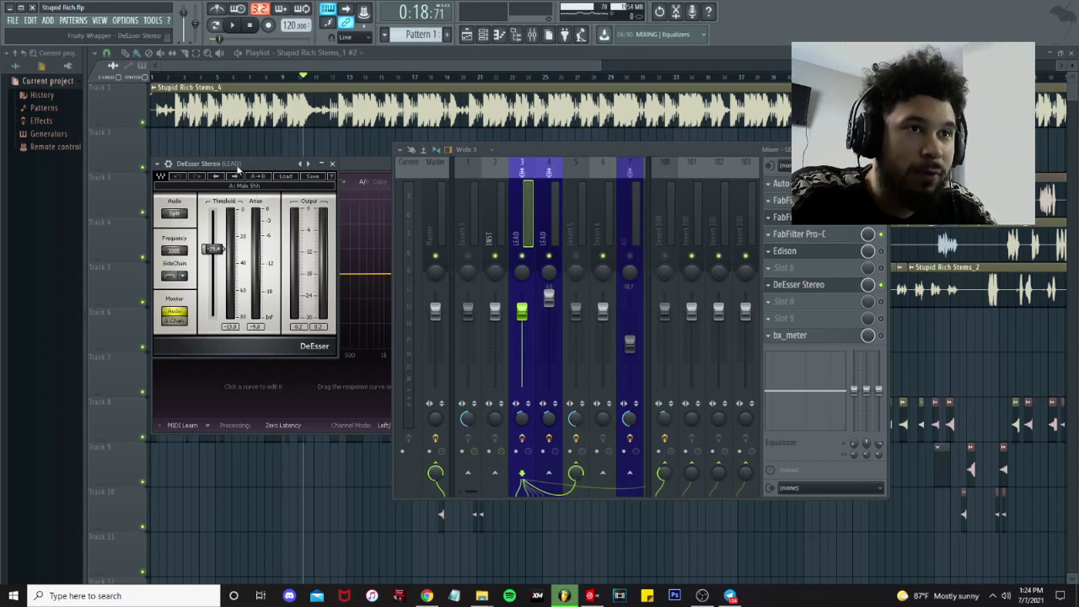
pyautogui.press('space')
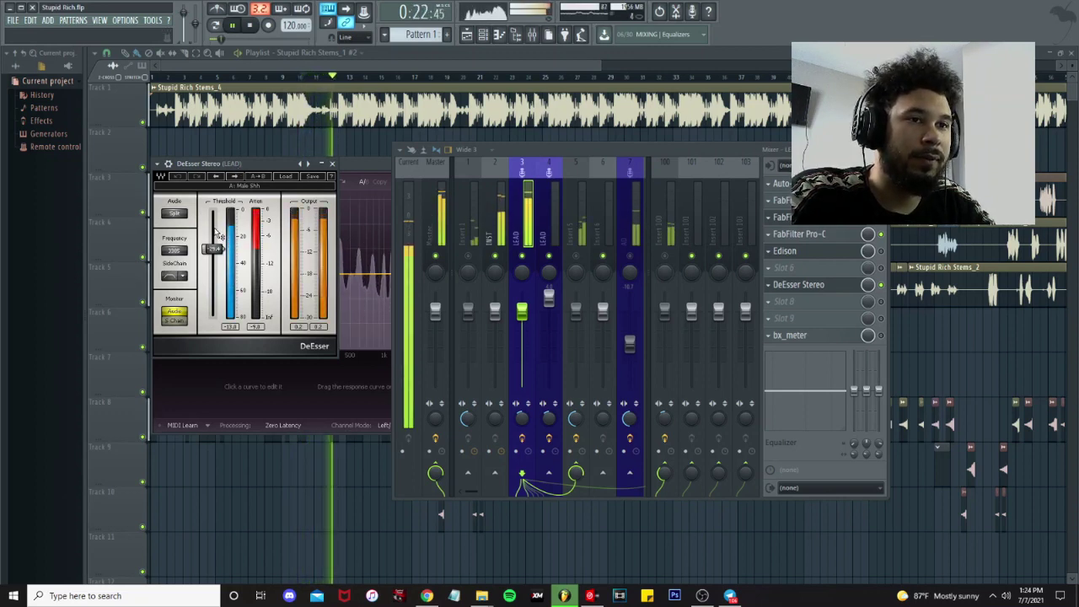
pyautogui.click(333, 164)
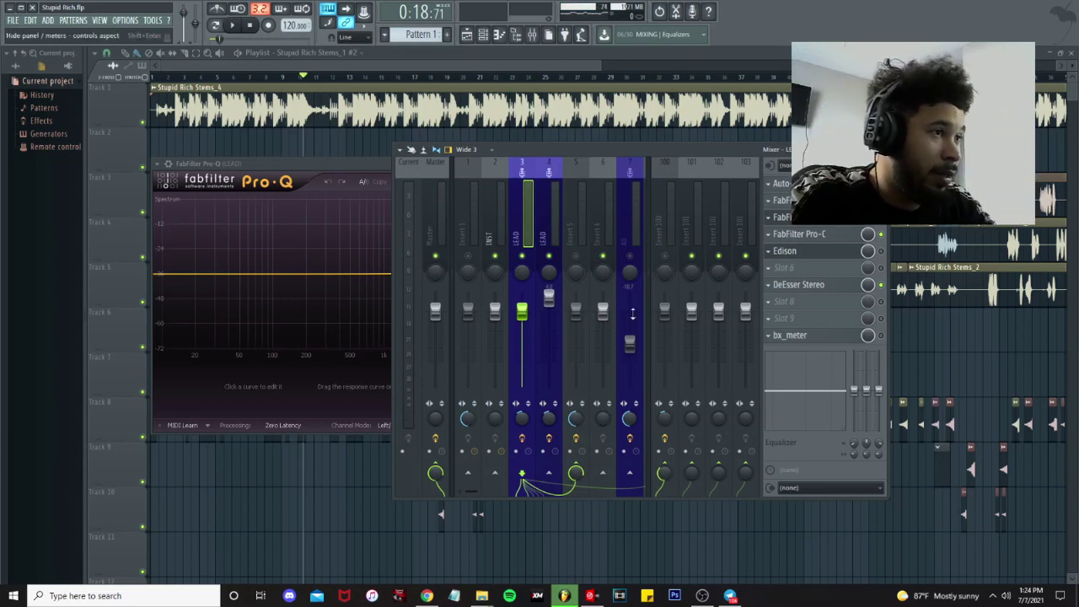
pyautogui.rightClick(527, 229)
pyautogui.moveTo(555, 184)
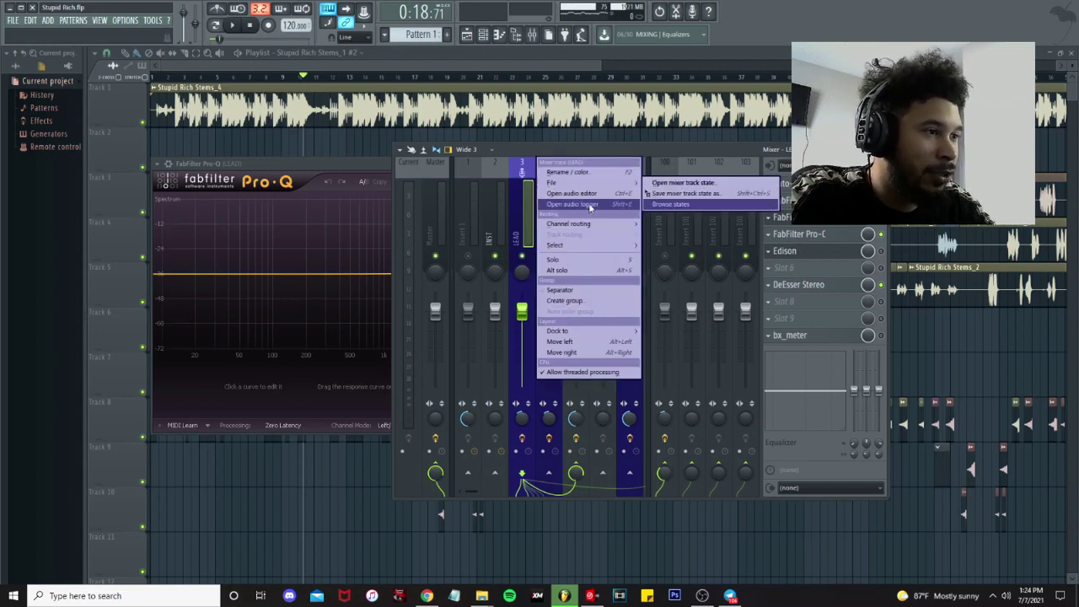
pyautogui.press('Escape')
# Close the open windows and select all the Stupid Rich Stems_2 clips on Track 5 in the playlist.
pyautogui.press('F12')
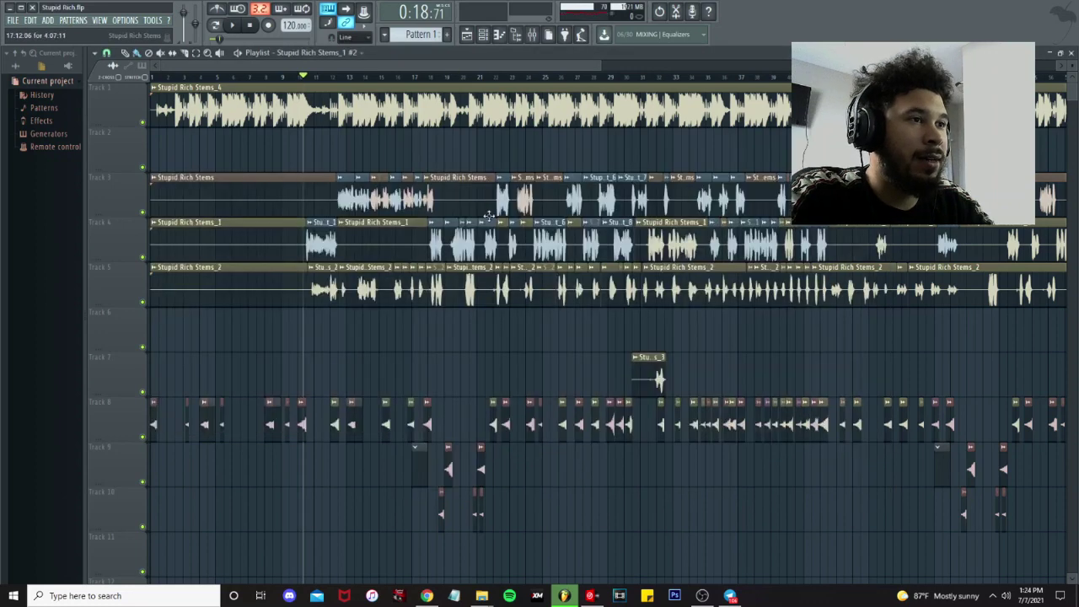
pyautogui.scroll(-3, 451, 74)
pyautogui.scroll(-2, 401, 292)
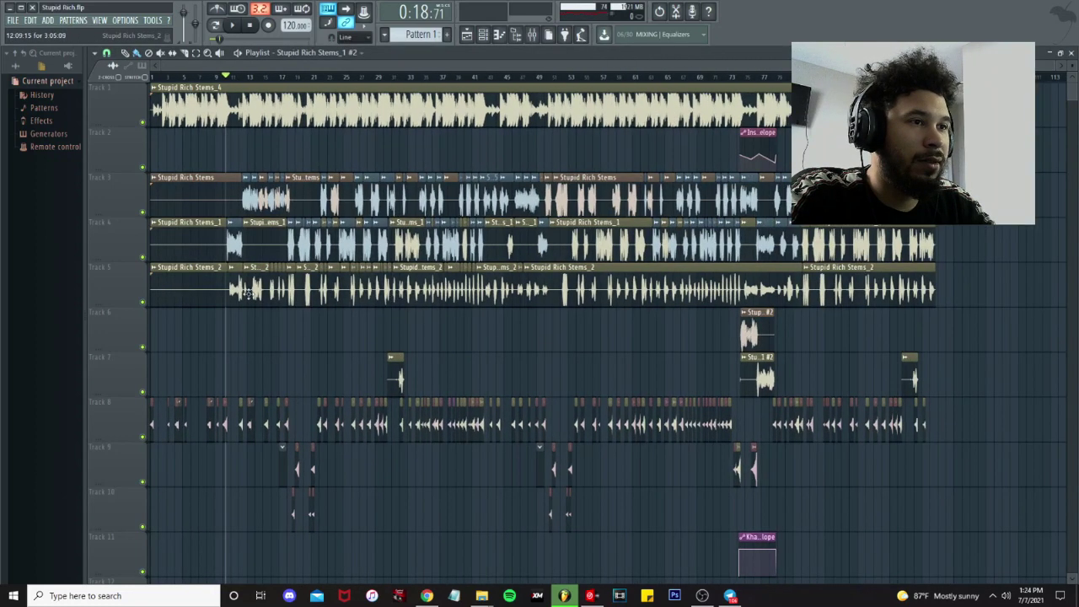
pyautogui.click(123, 290)
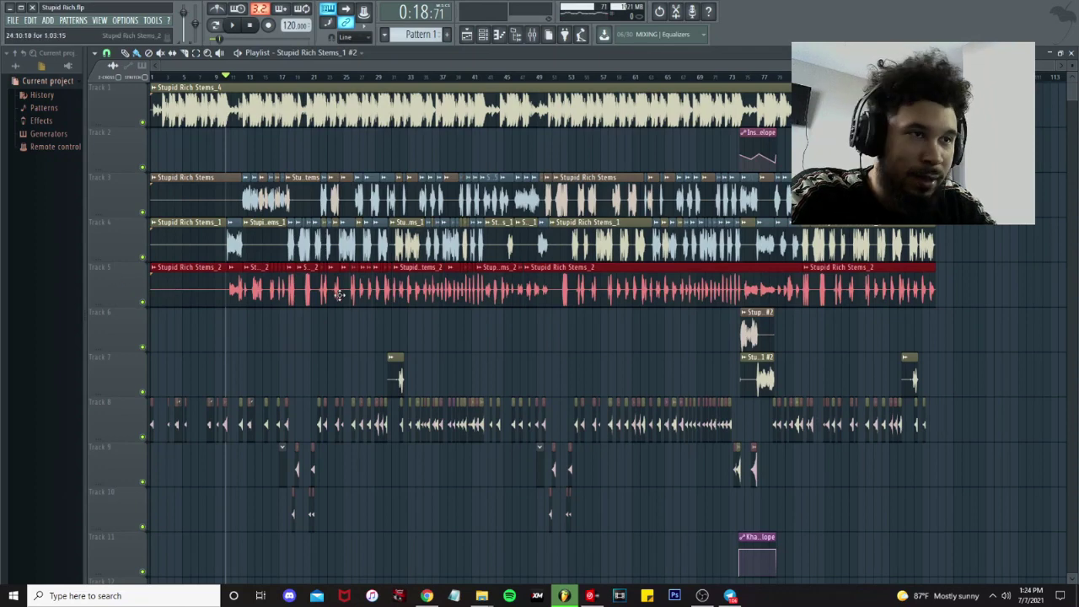
pyautogui.scroll(3, 299, 343)
pyautogui.click(300, 343)
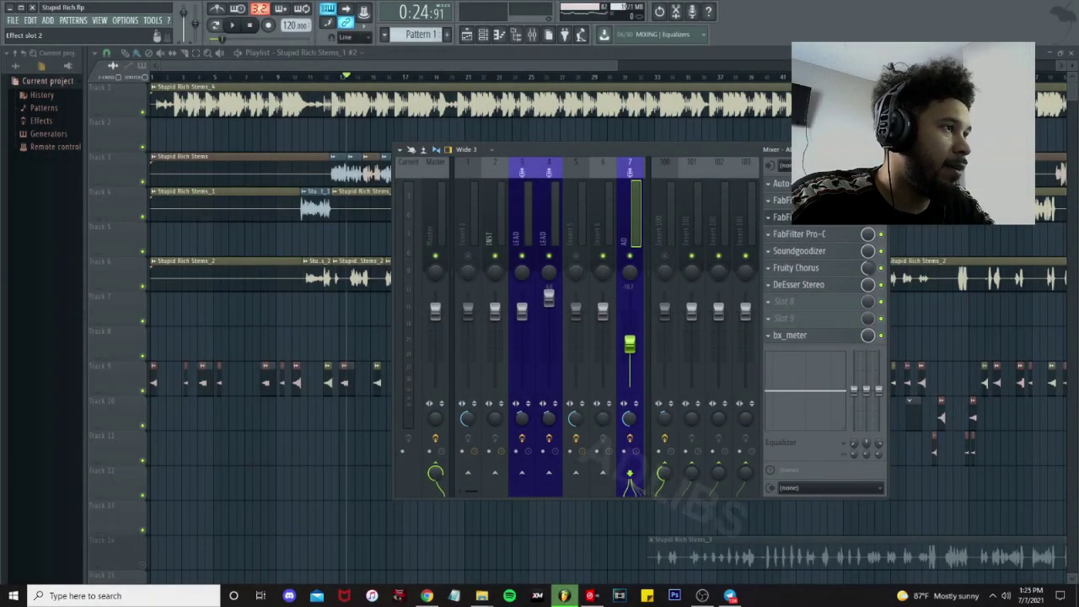
# Examine the AD track's FabFilter Pro-Q curves, Pro-C, Soundgoodizer and Fruity Chorus, and close the plugins.
pyautogui.click(783, 200)
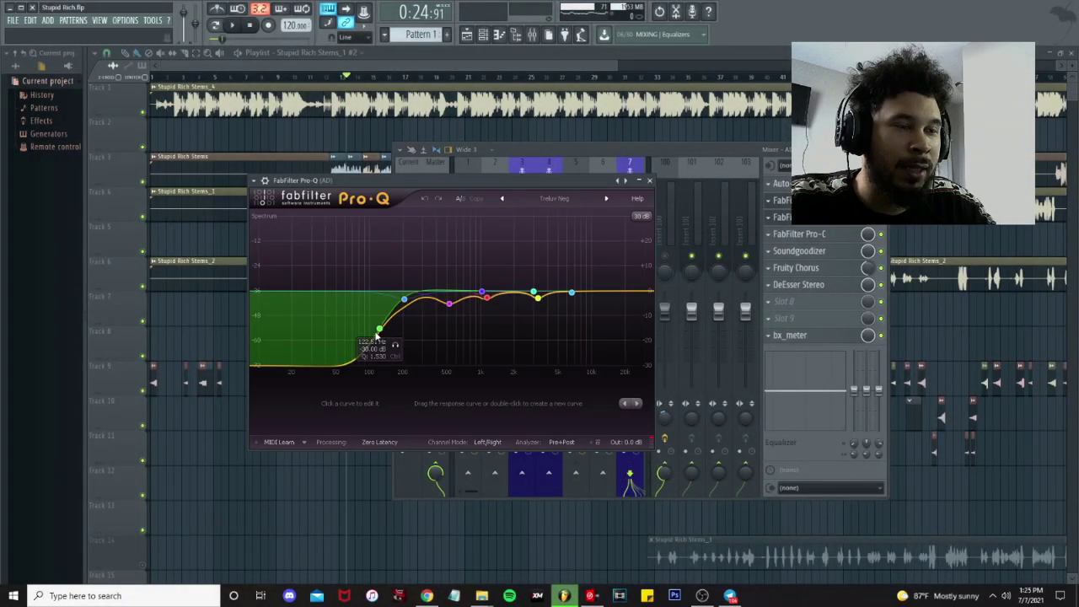
pyautogui.click(823, 234)
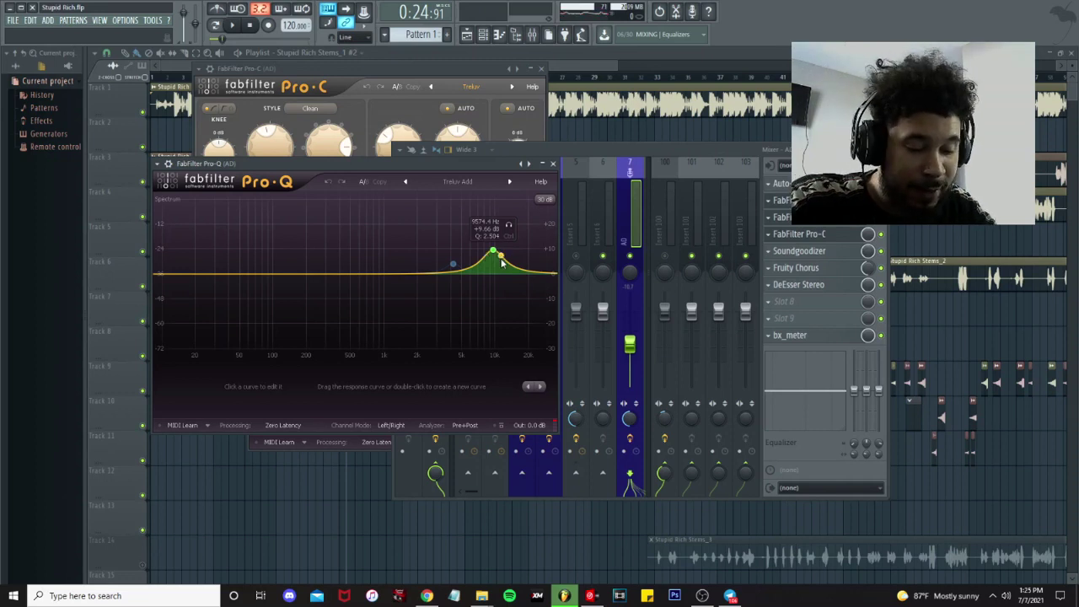
pyautogui.click(830, 251)
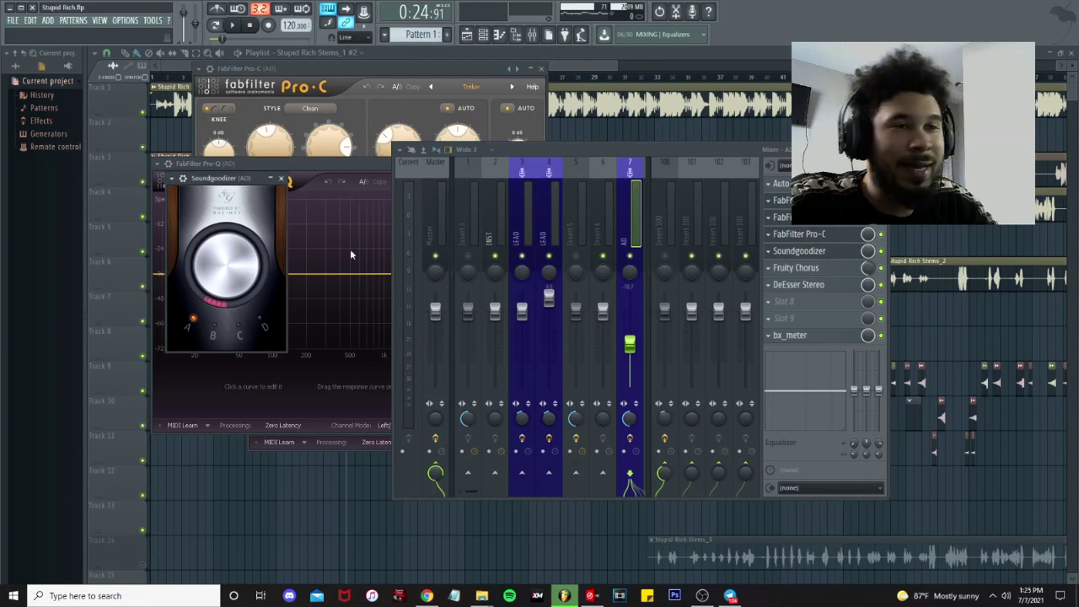
pyautogui.click(284, 180)
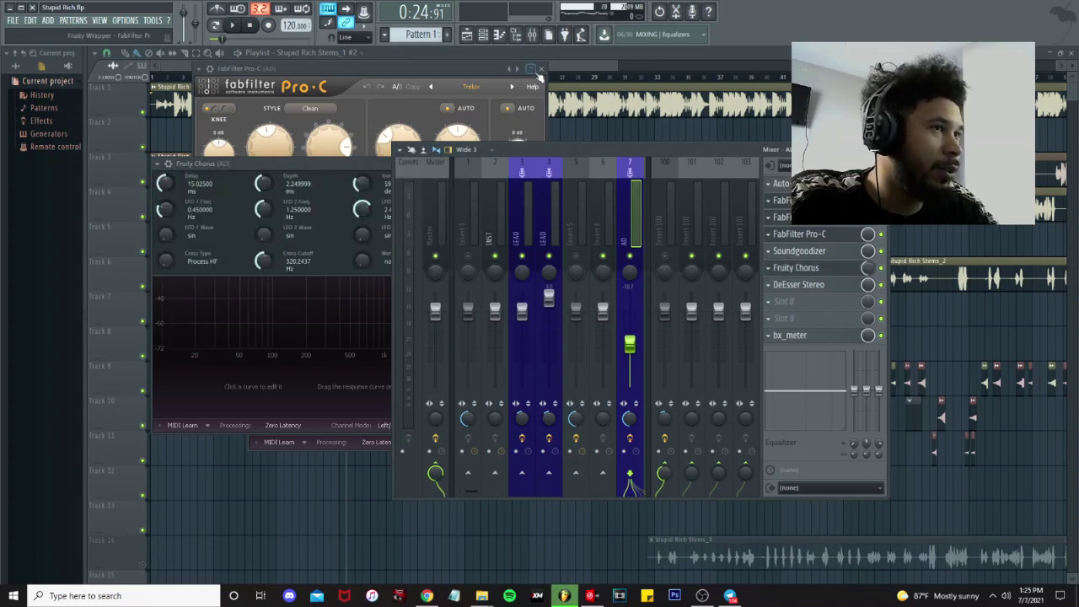
pyautogui.click(403, 140)
# Move the playhead to the first vocal entry on Track 4 and play the song with the mixer shown.
pyautogui.click(245, 77)
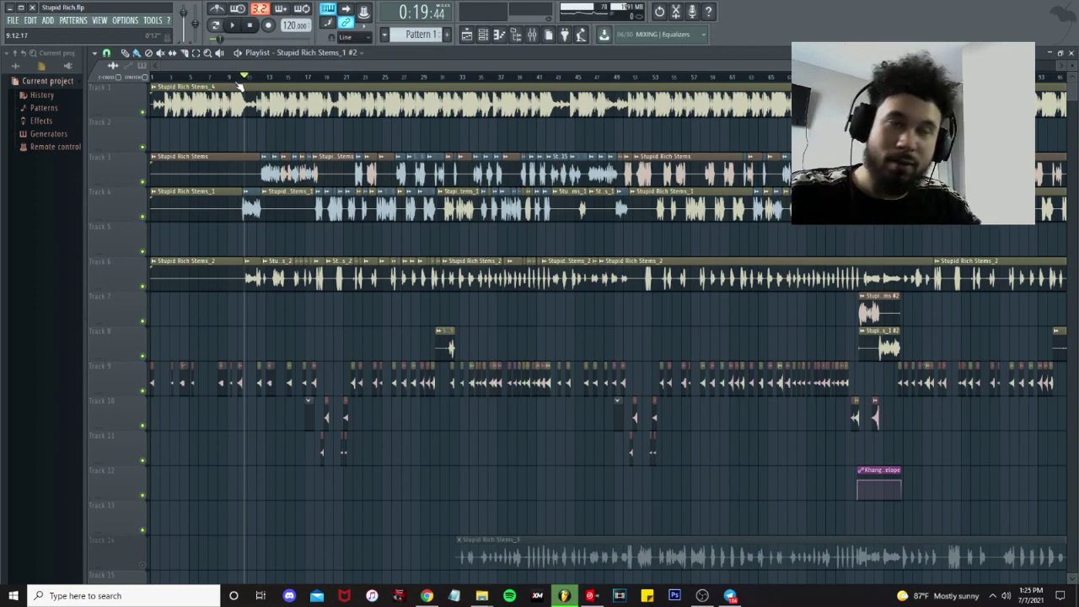
pyautogui.press('space')
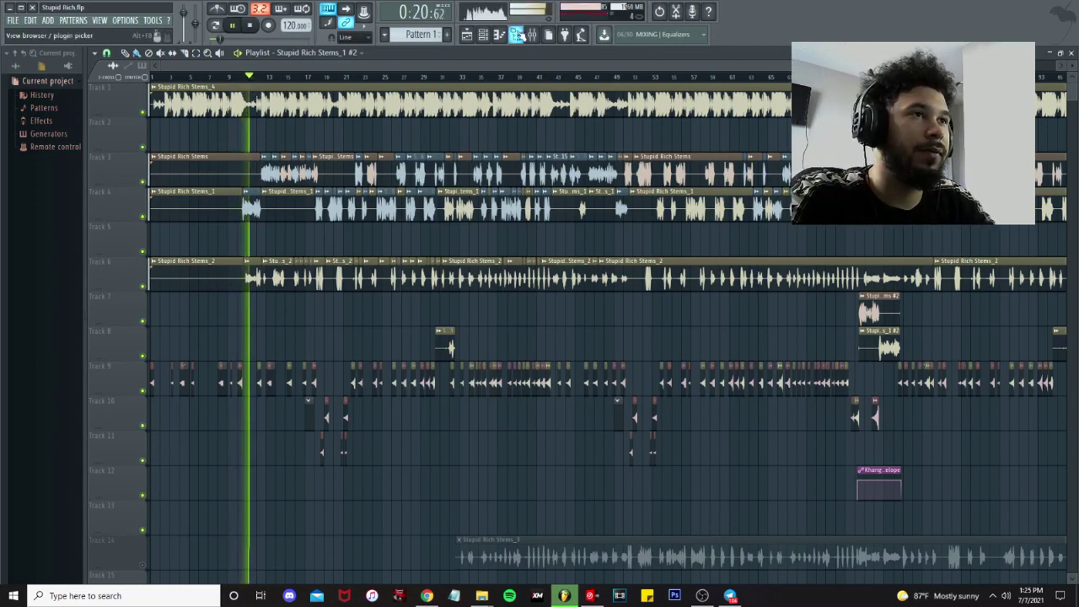
pyautogui.click(534, 35)
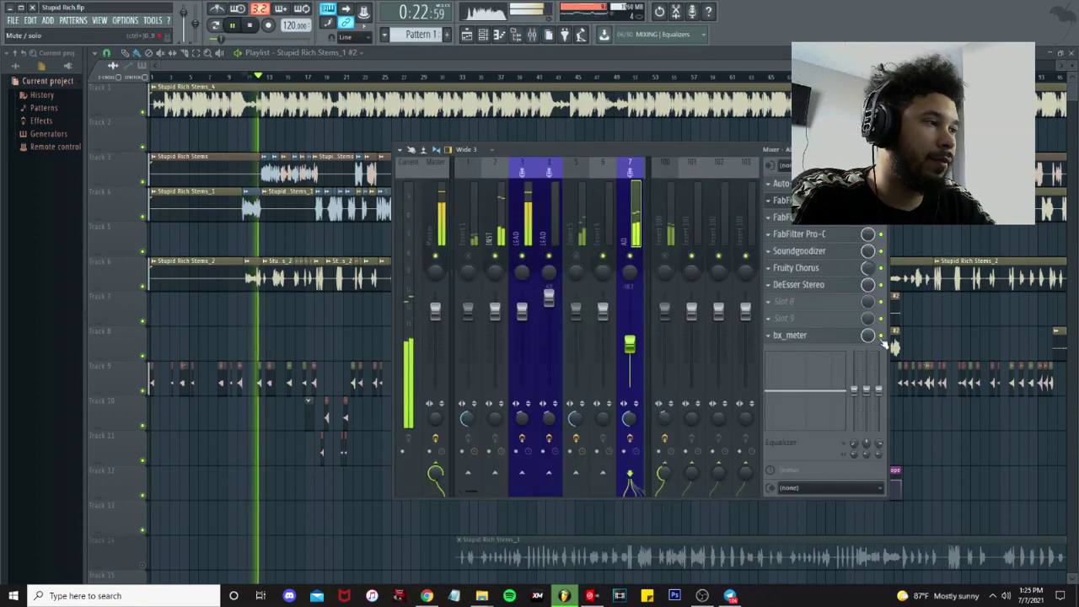
# Enable the second LEAD track's effects during playback, and select the AD track.
pyautogui.click(543, 253)
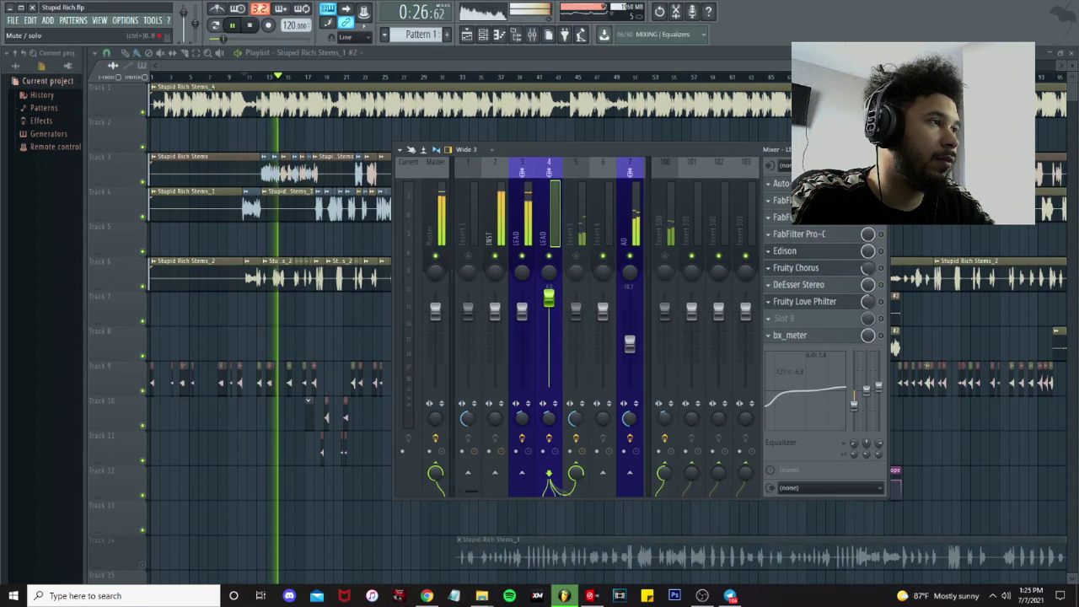
pyautogui.rightClick(881, 227)
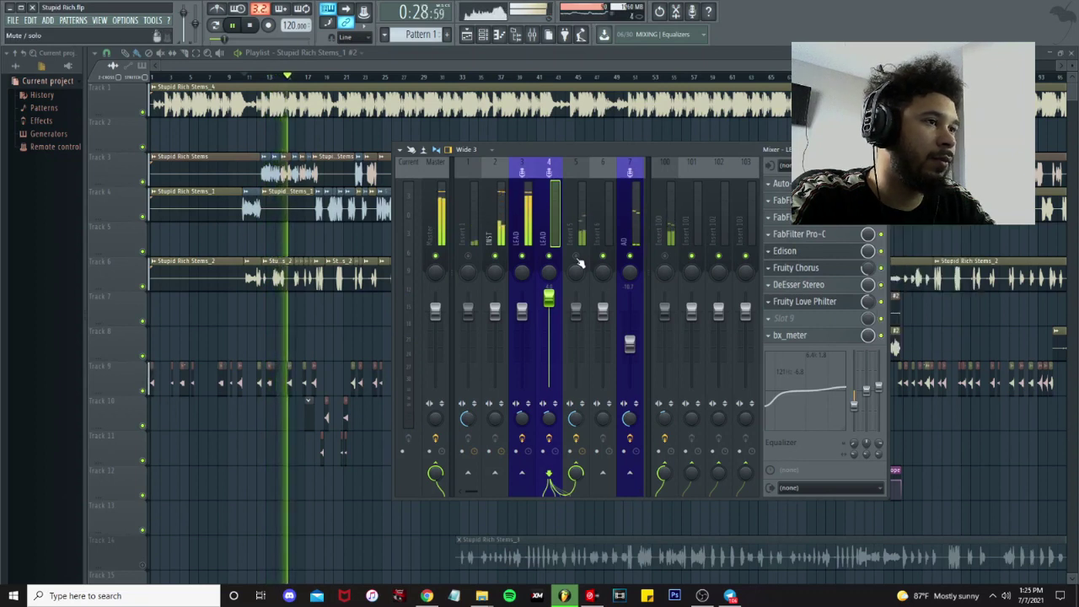
pyautogui.click(634, 244)
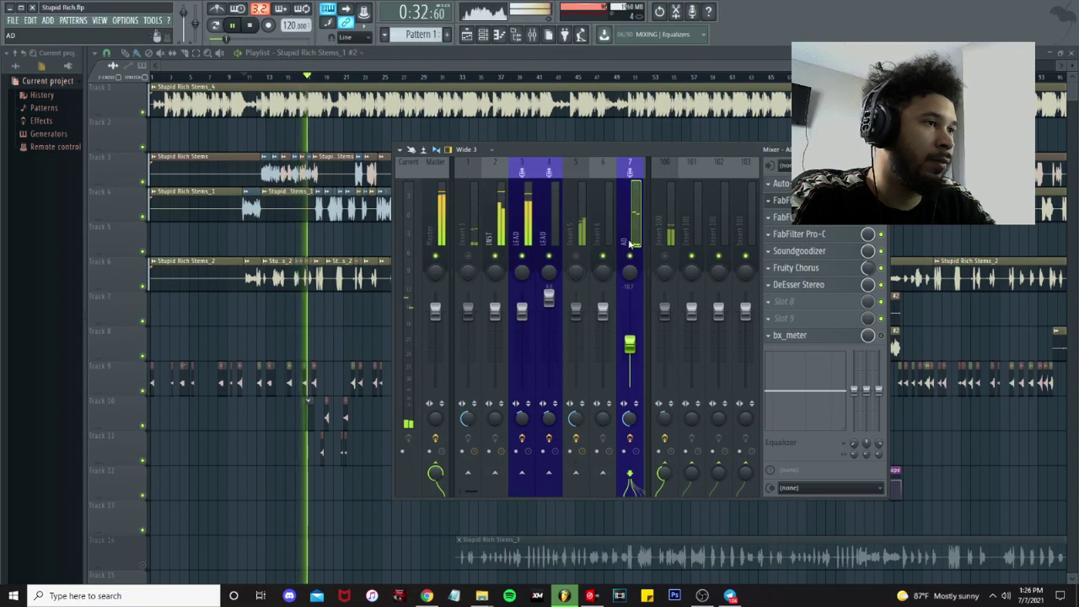
# Mute the first LEAD track to audition the AD track without it, and unmute it while replaying the section.
pyautogui.click(523, 257)
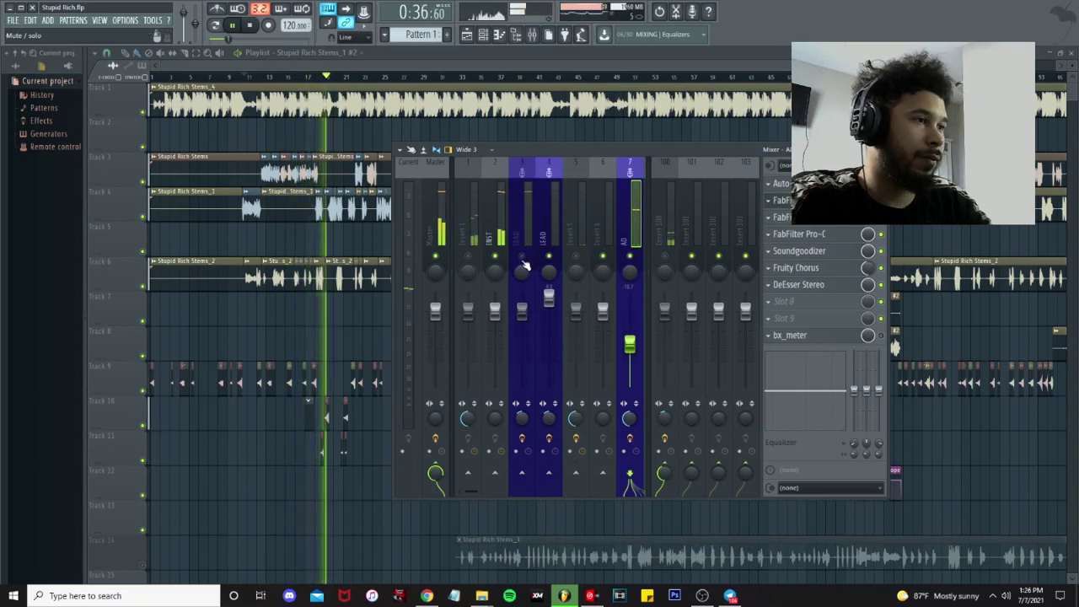
pyautogui.press('space')
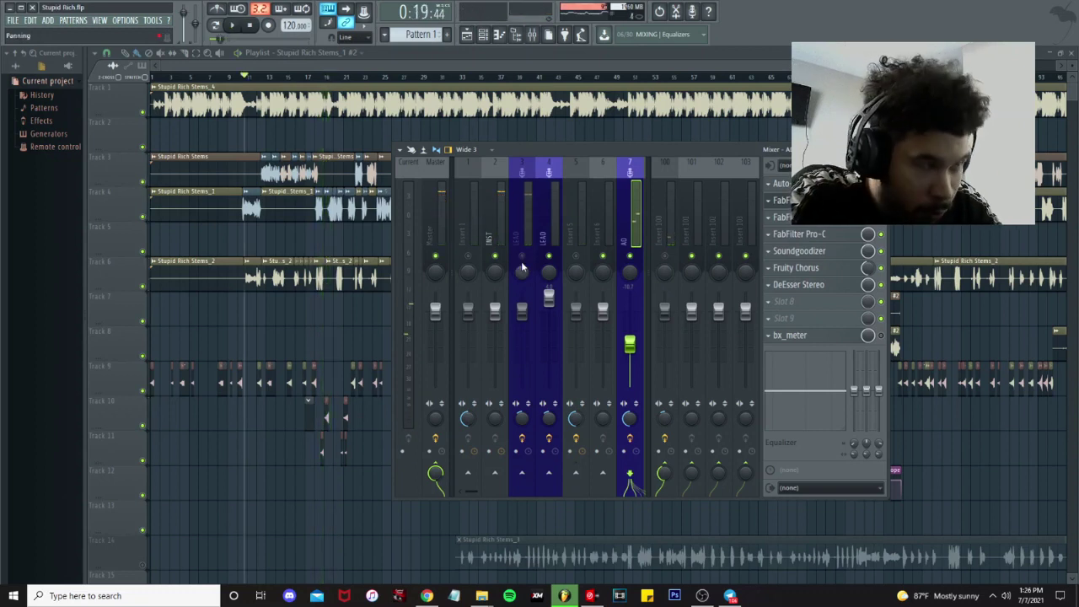
pyautogui.press('space')
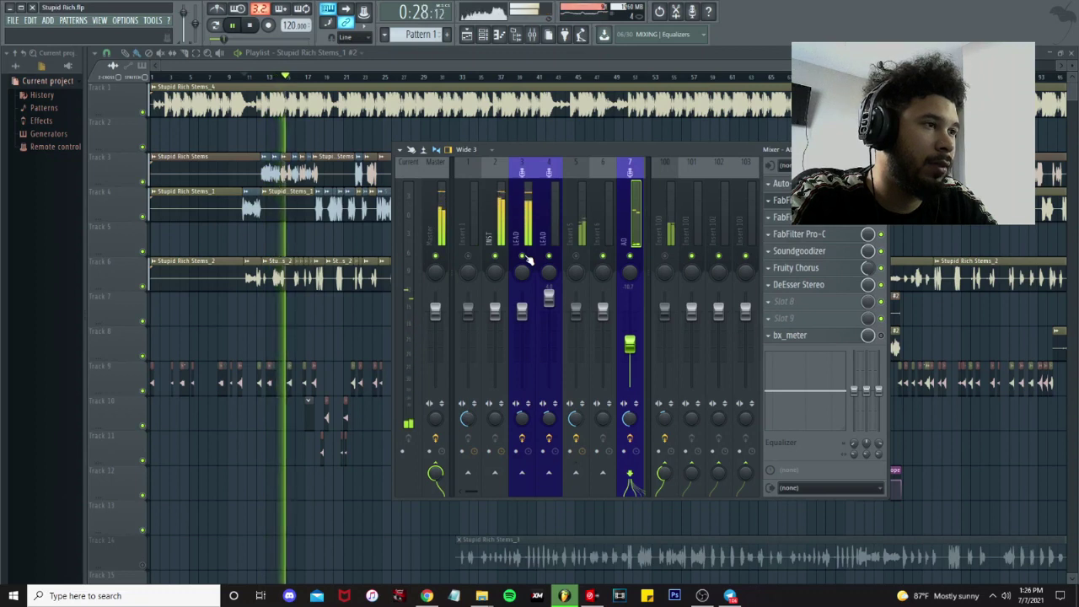
pyautogui.press('space')
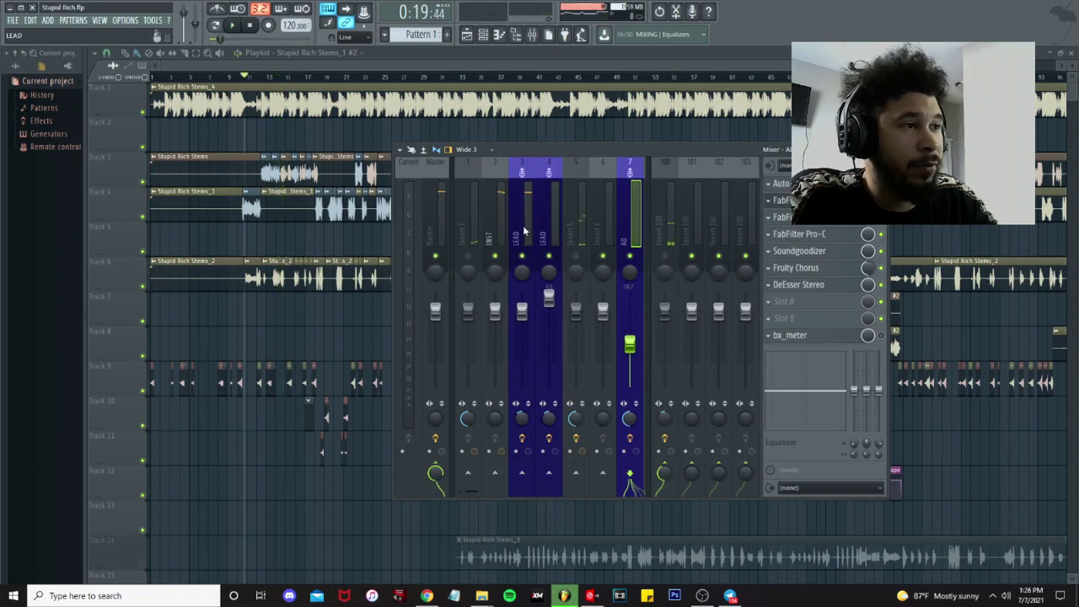
# Examine Insert 5's Fruity Delay 2 and the first LEAD track's send to that insert, and close the delay.
pyautogui.click(576, 312)
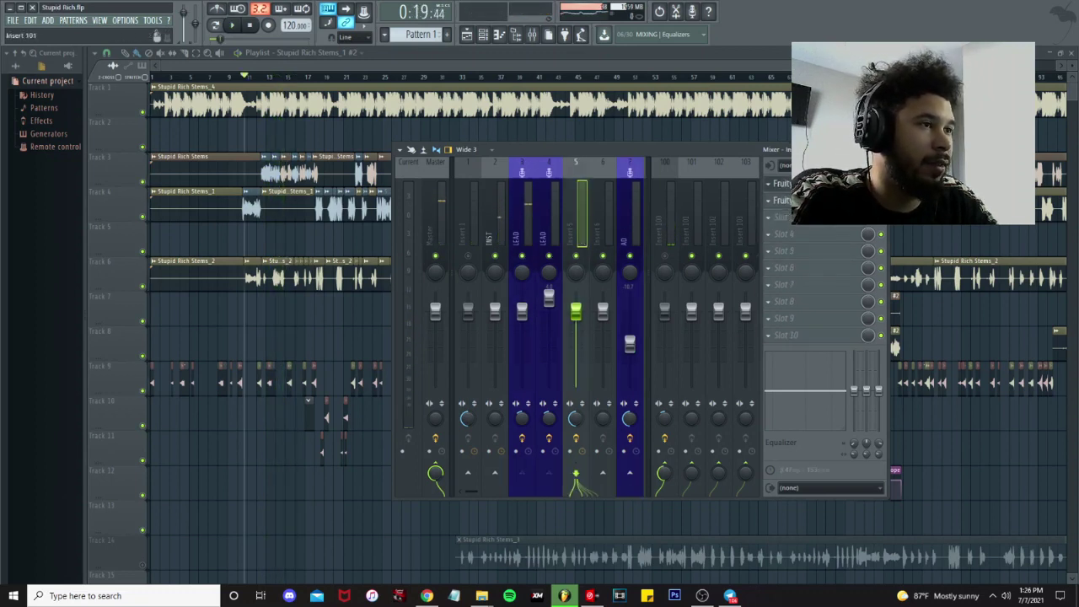
pyautogui.click(784, 183)
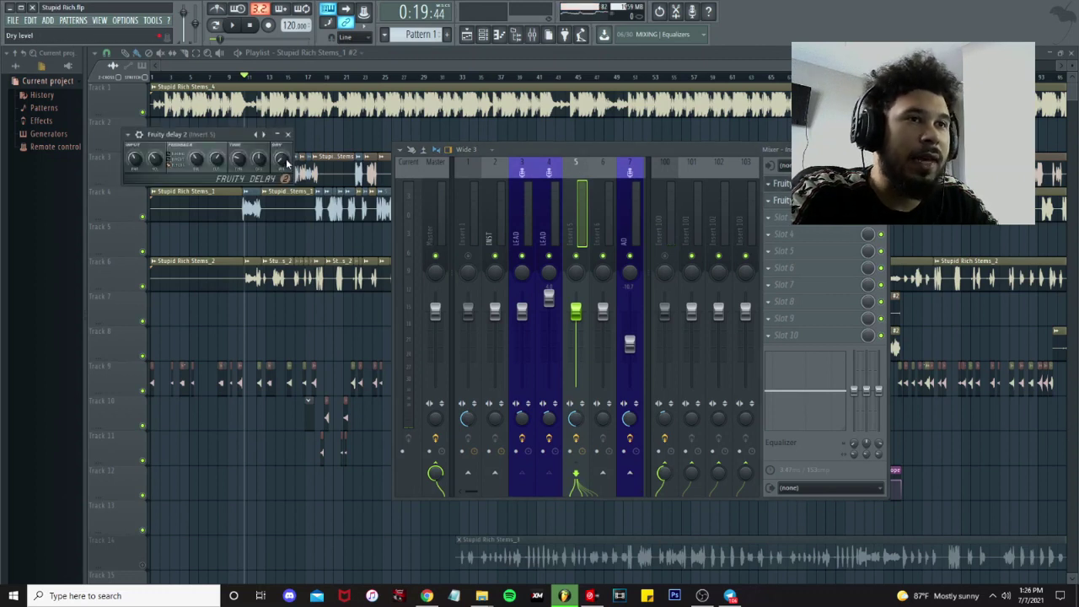
pyautogui.click(520, 233)
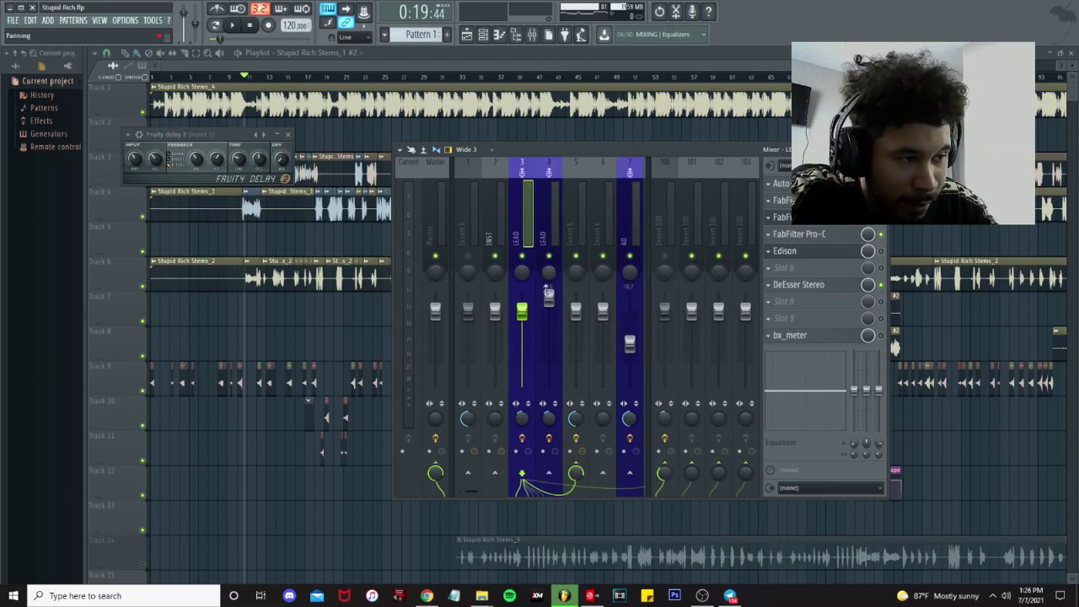
pyautogui.click(576, 217)
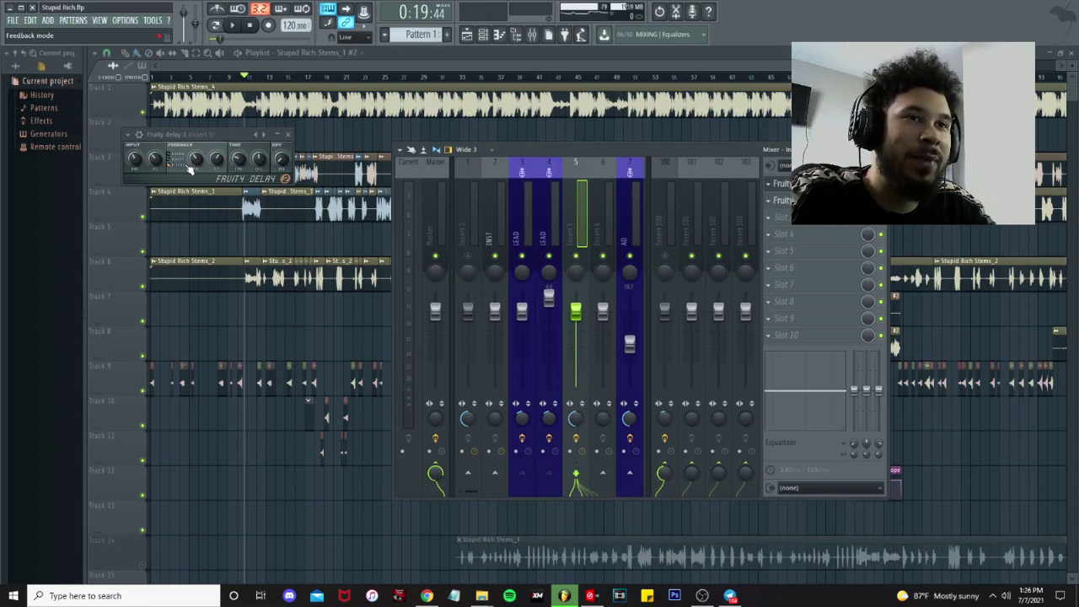
pyautogui.click(289, 135)
pyautogui.press('space')
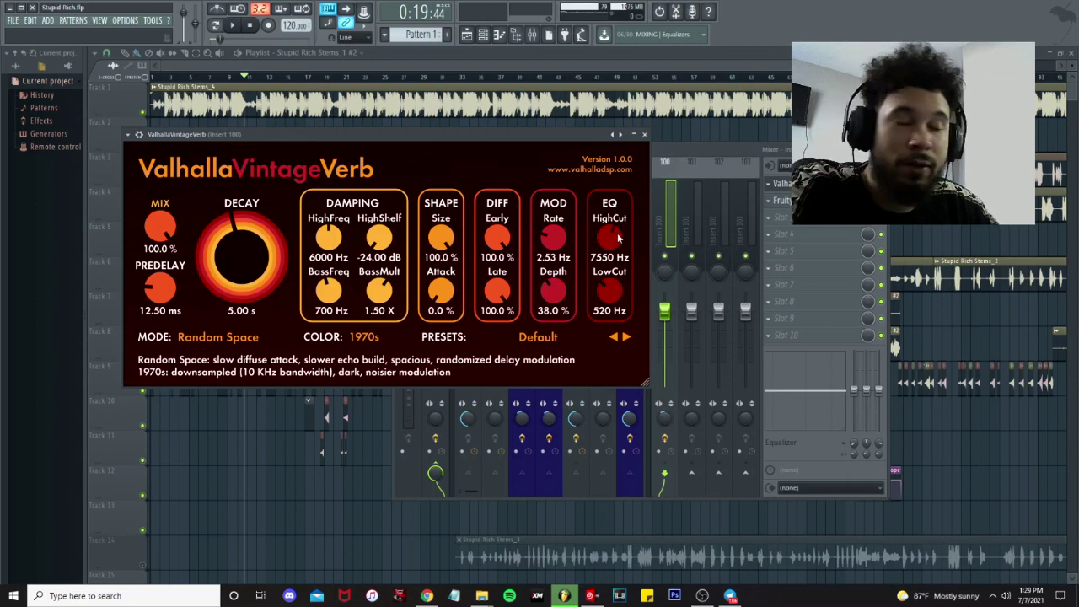
# Close ValhallaVintageVerb and play the section, briefly muting the AD and INST tracks to audition the lead vocal with its reverb.
pyautogui.click(644, 134)
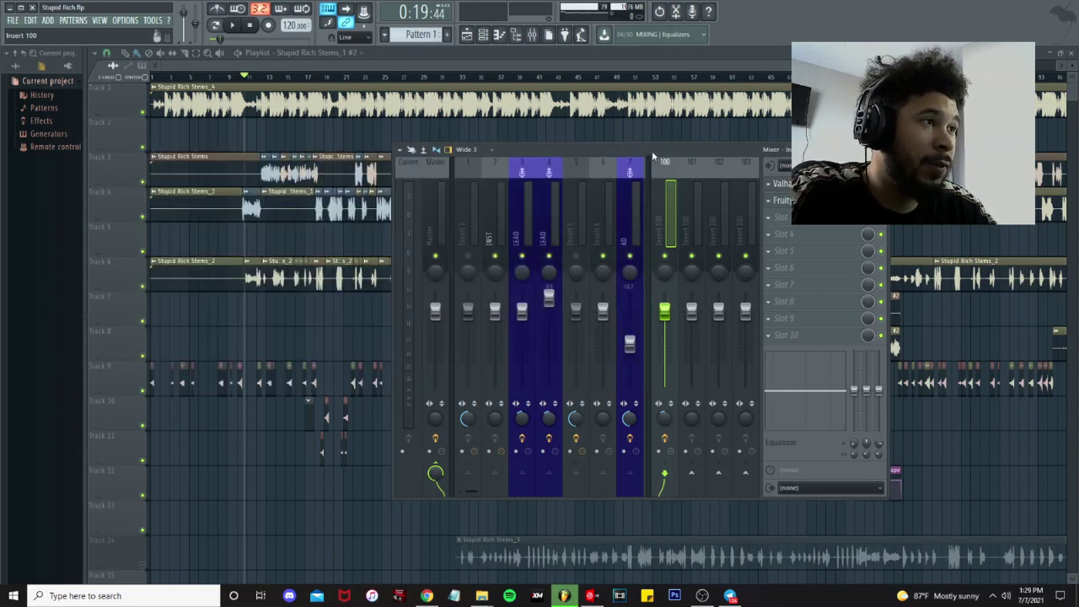
pyautogui.press('space')
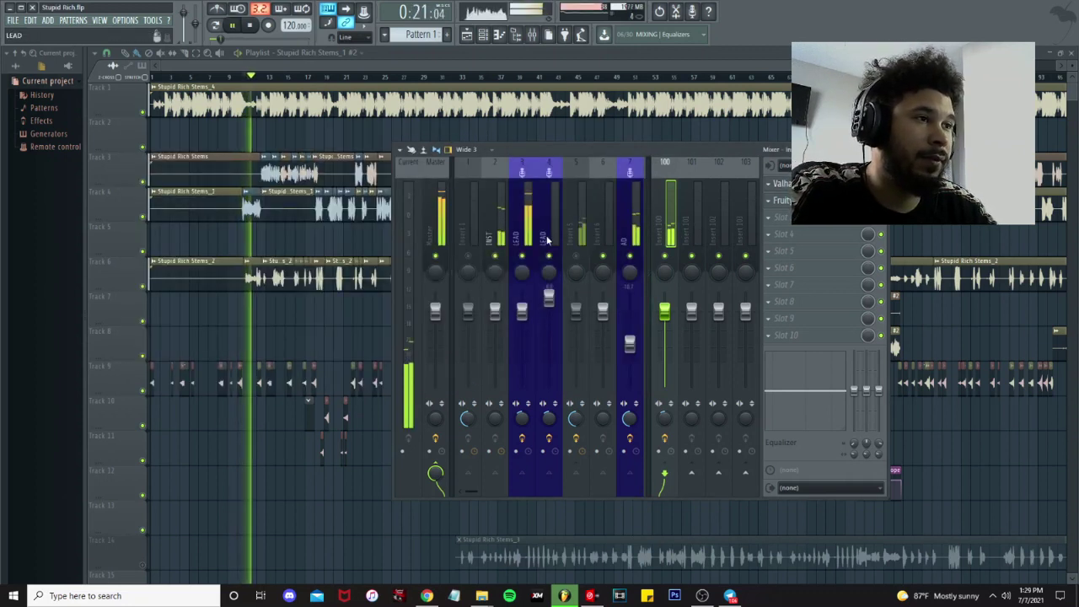
pyautogui.click(630, 255)
pyautogui.click(496, 256)
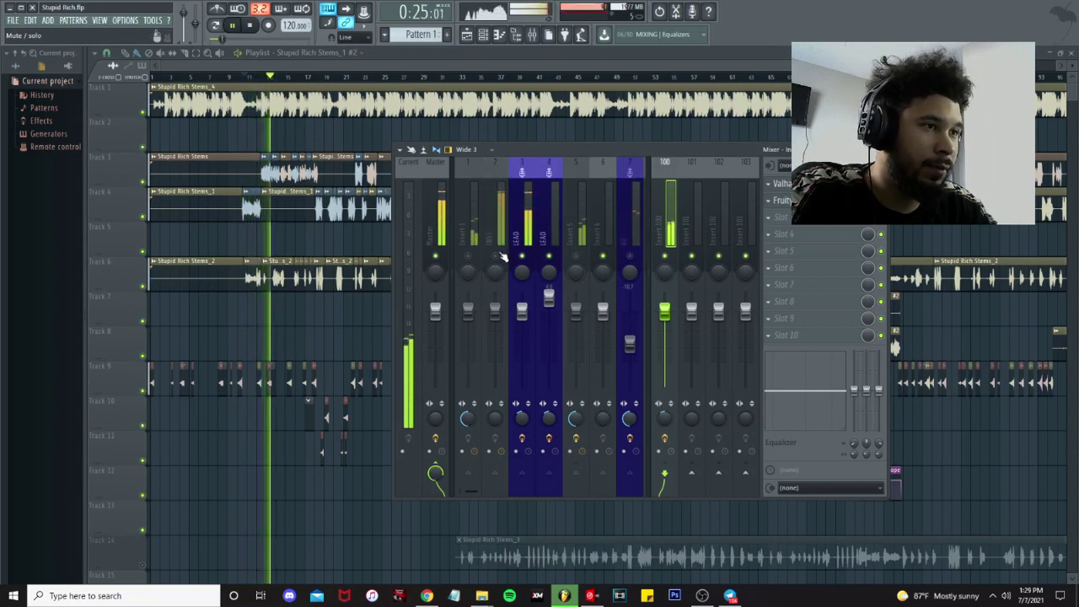
pyautogui.click(496, 256)
pyautogui.click(629, 255)
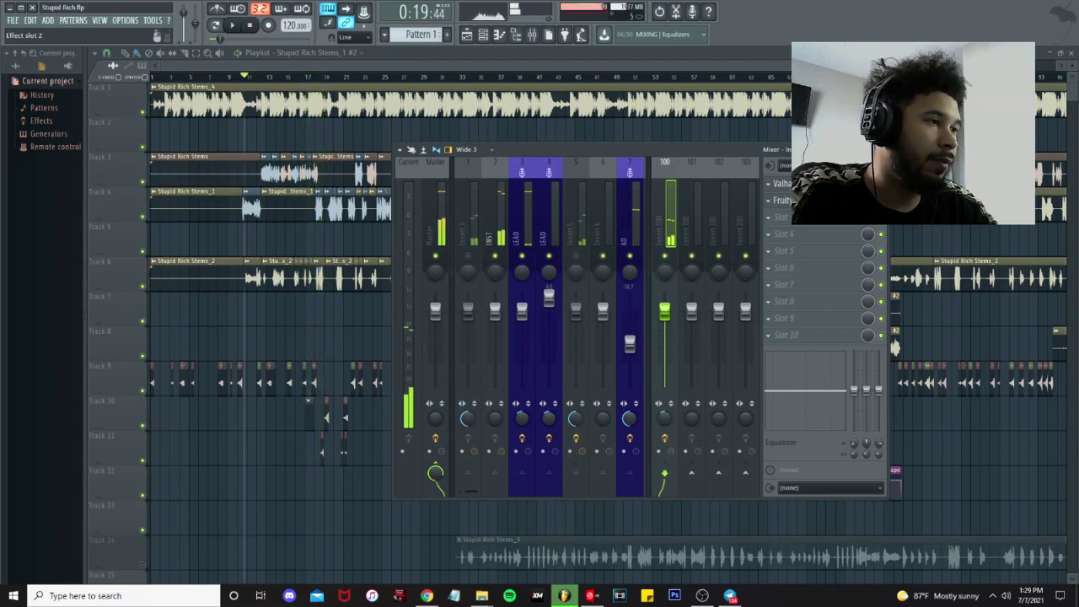
# Examine the Fruity Parametric EQ 2 curve on Insert 100, close it, and select the first LEAD track.
pyautogui.click(784, 201)
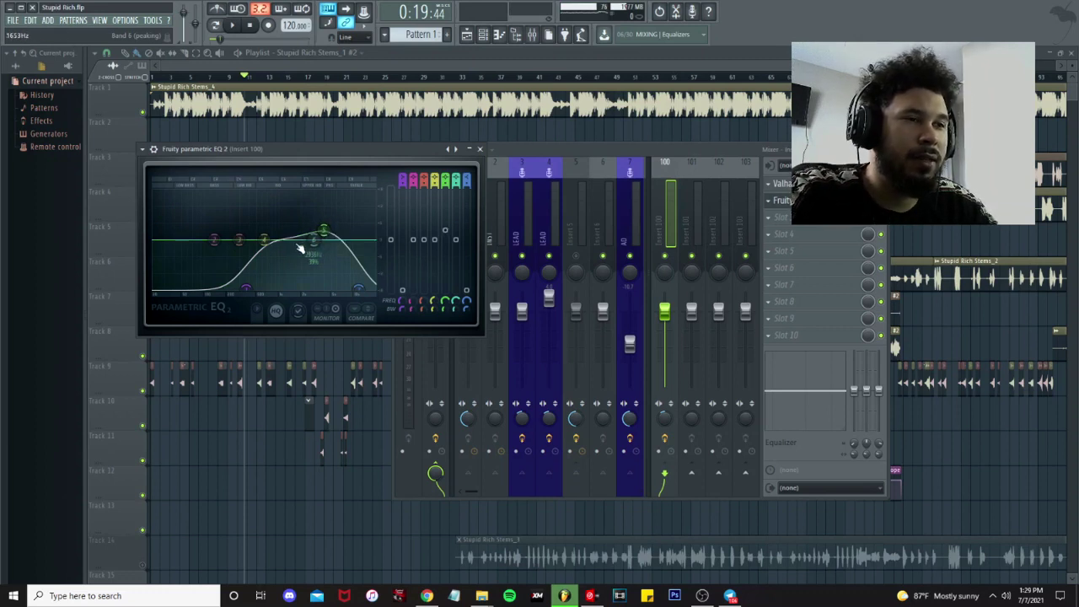
pyautogui.click(479, 149)
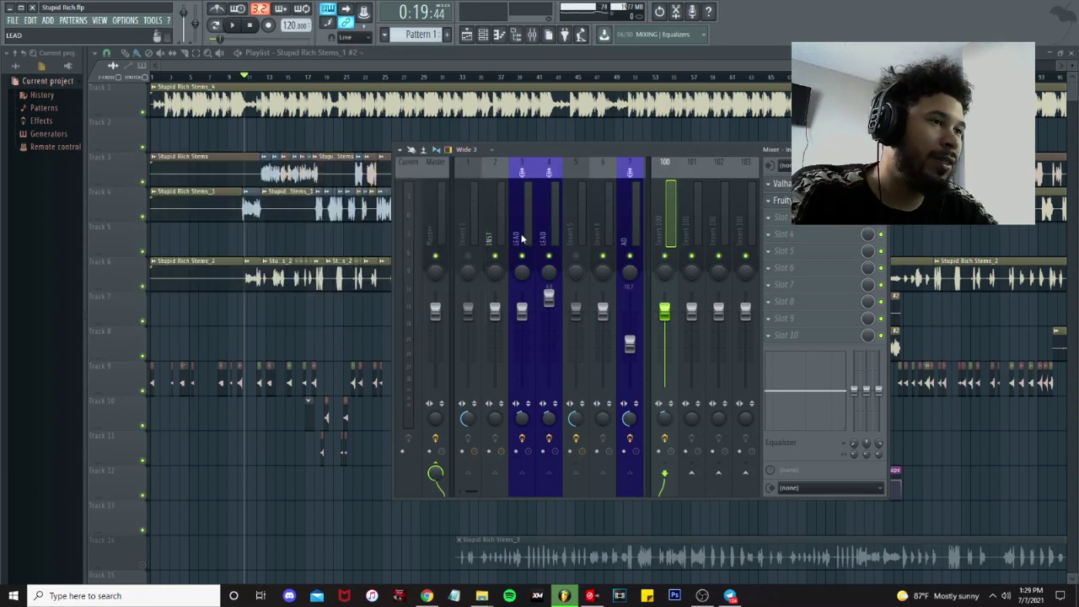
pyautogui.click(532, 234)
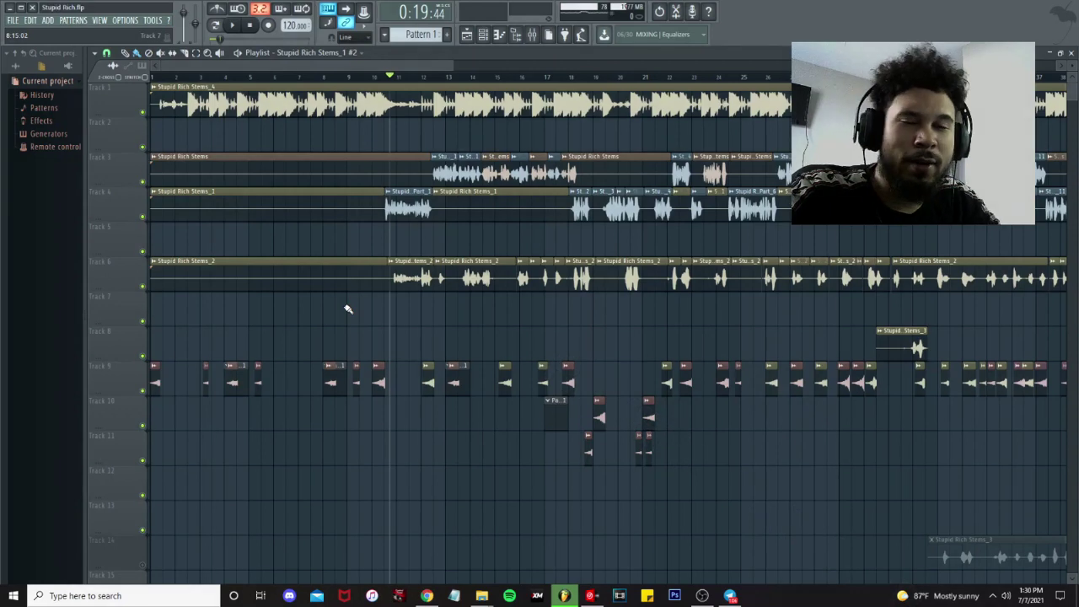
# Return the playhead to the song start, select all clips on Track 9, and examine the effect clips throughout the arrangement.
pyautogui.press('space')
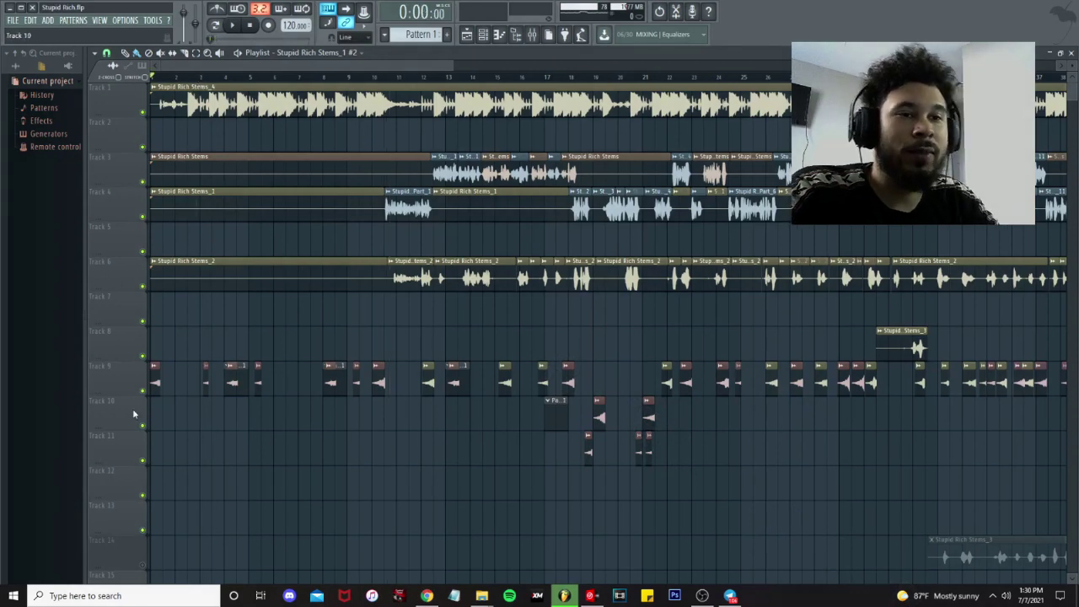
pyautogui.click(107, 371)
pyautogui.scroll(-2, 467, 438)
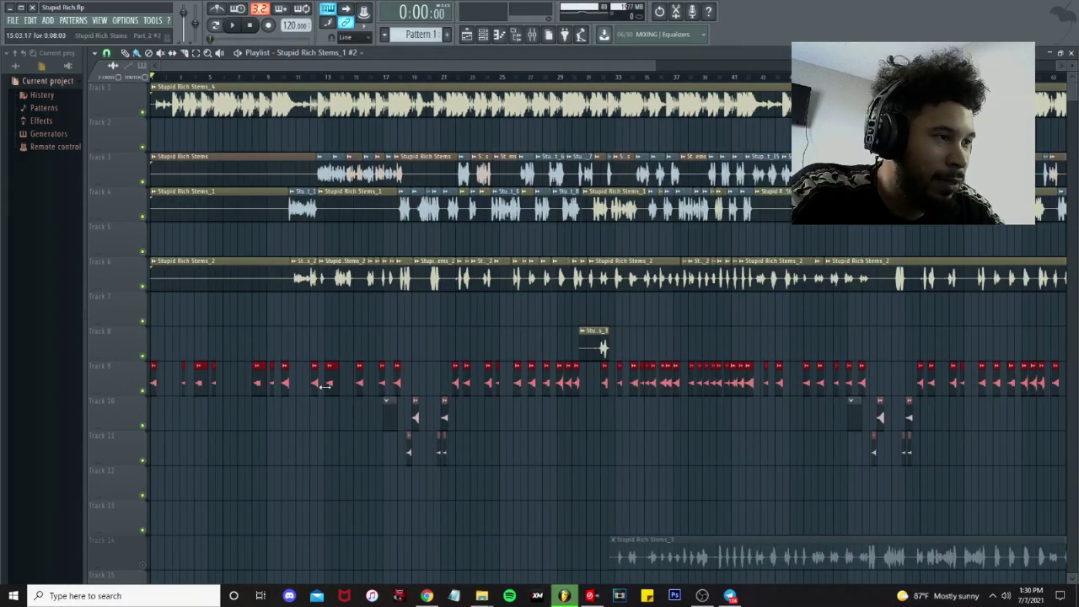
pyautogui.scroll(5, 786, 409)
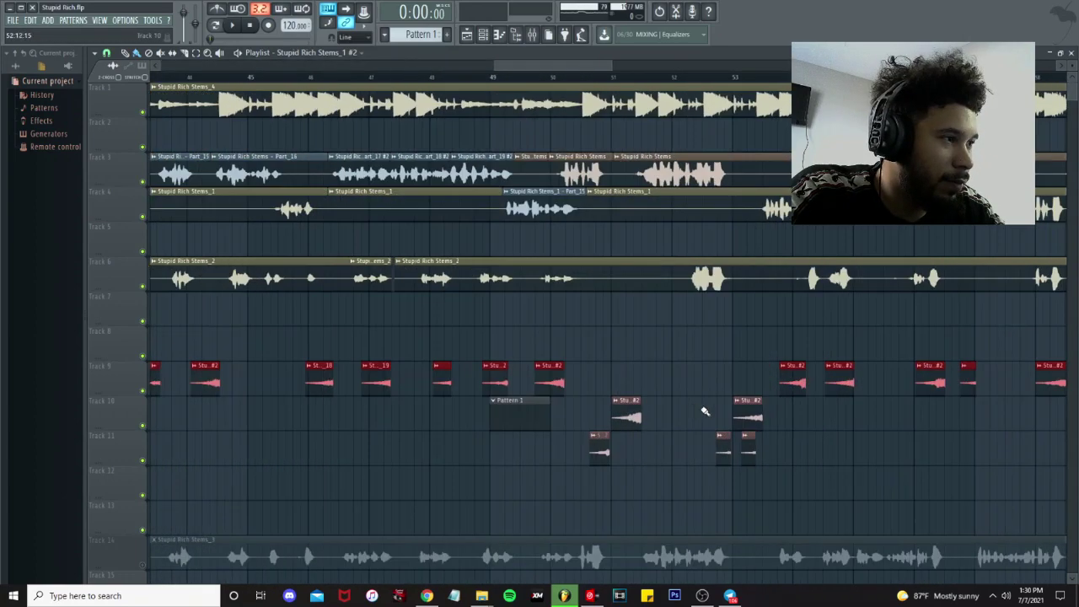
pyautogui.scroll(-6, 360, 393)
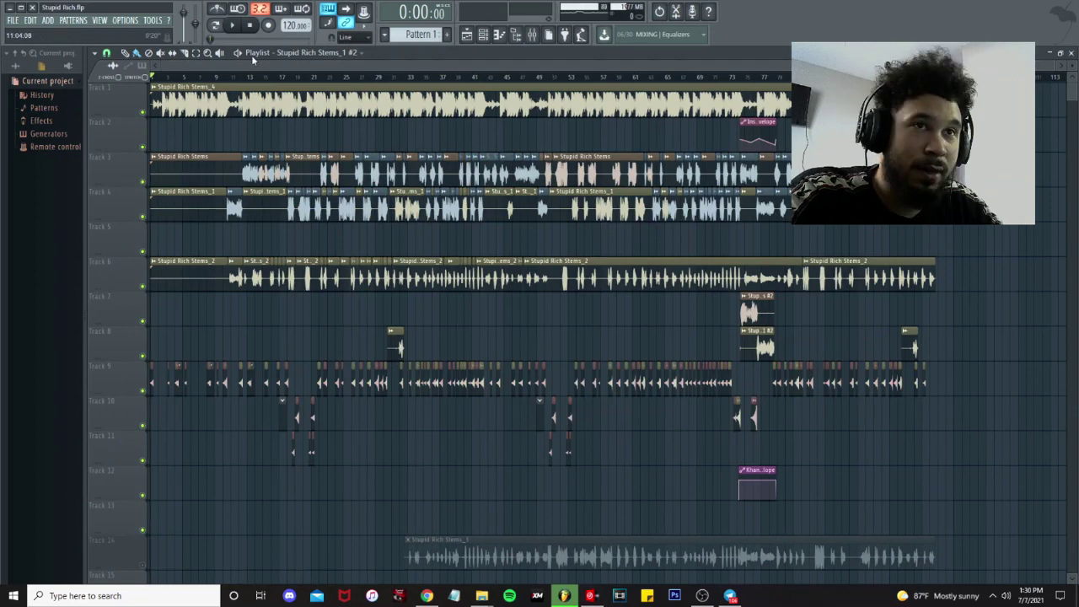
pyautogui.scroll(3, 223, 323)
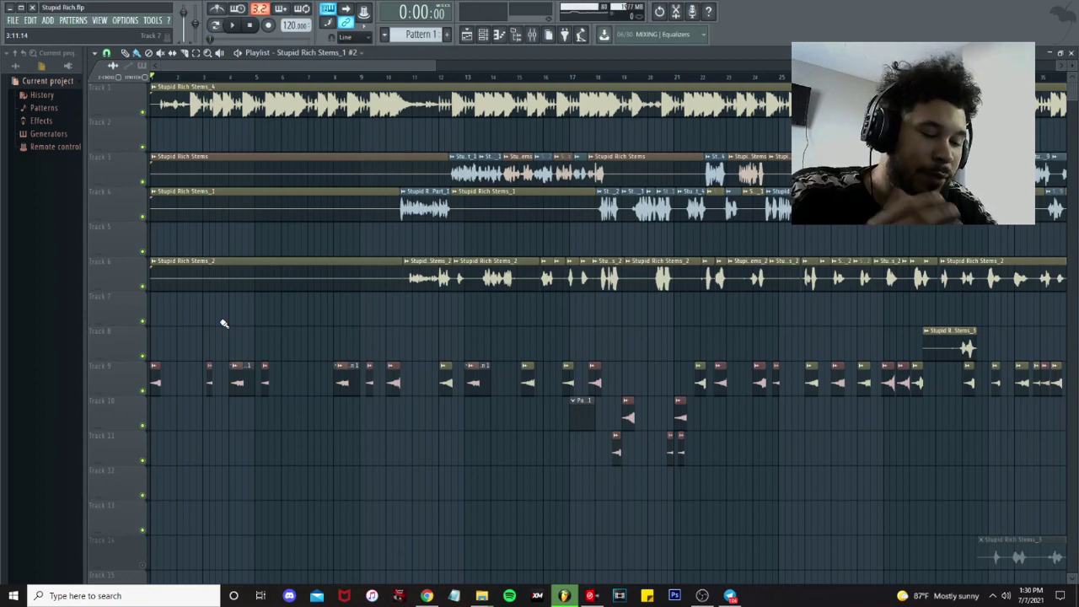
# Play the intro from the song start with the mixer shown, comparing it with Insert 1 muted and unmuted.
pyautogui.press('F9')
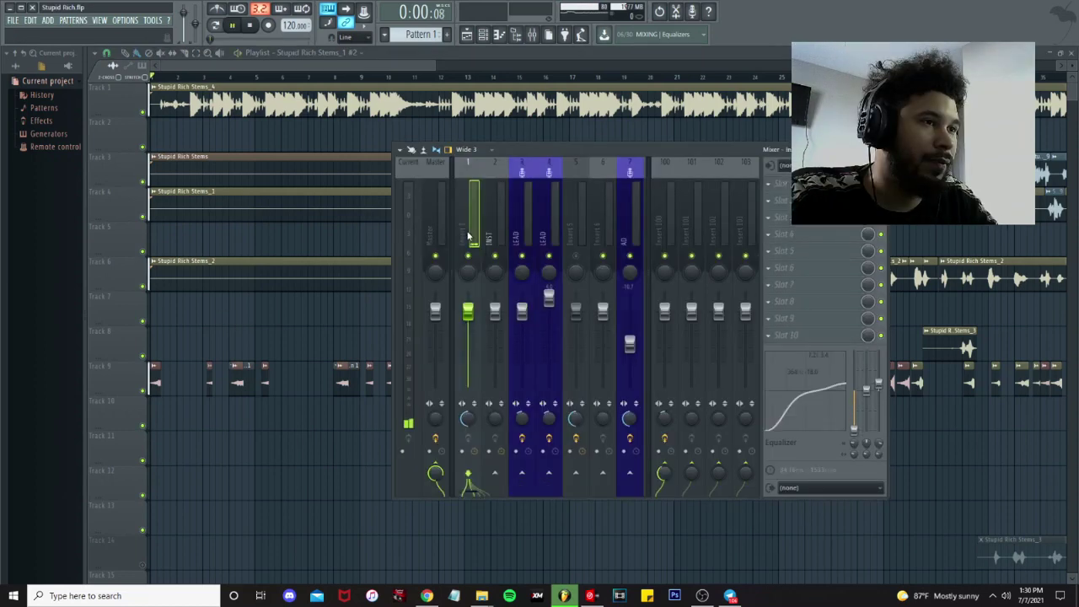
pyautogui.press('space')
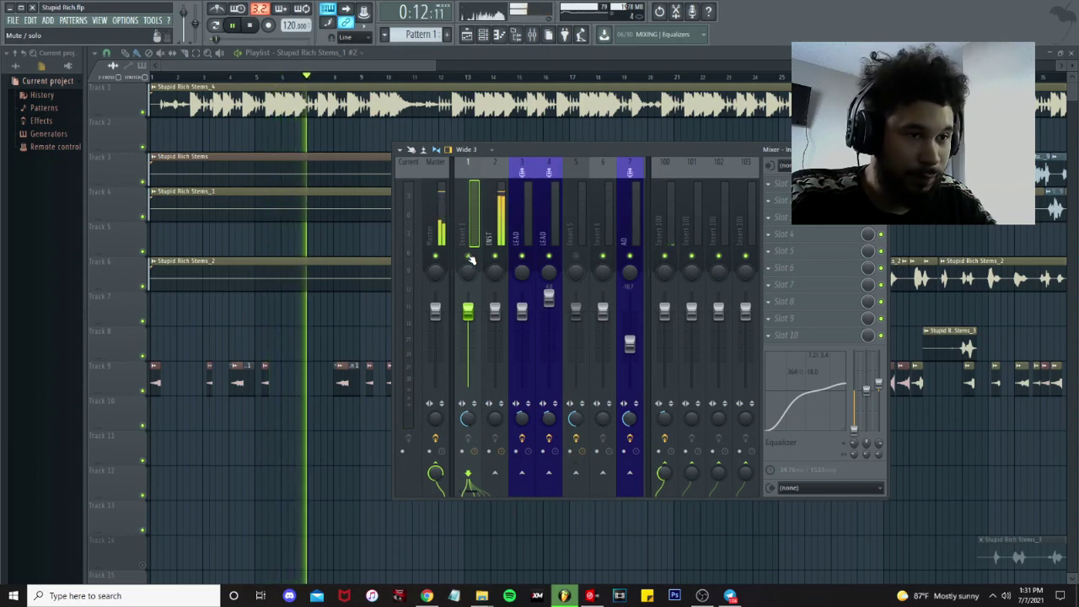
pyautogui.press('space')
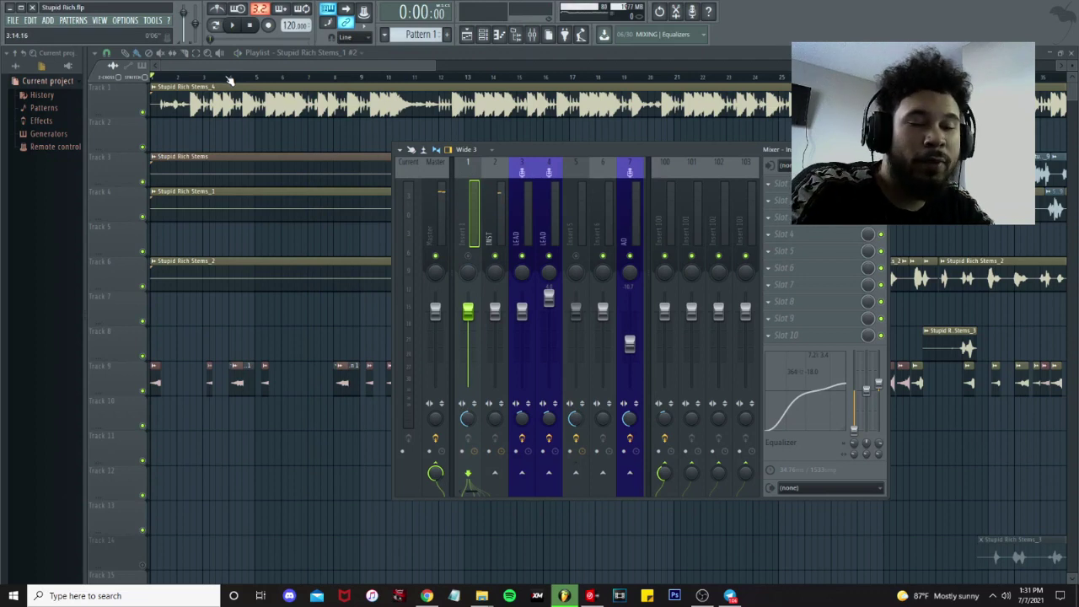
pyautogui.press('F9')
pyautogui.press('space')
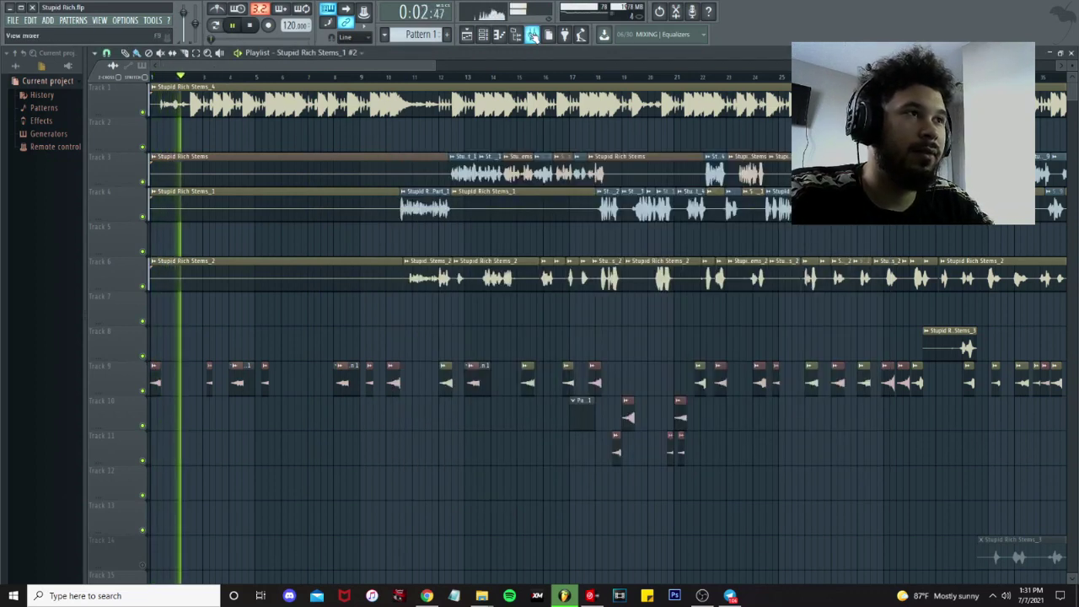
pyautogui.press('F9')
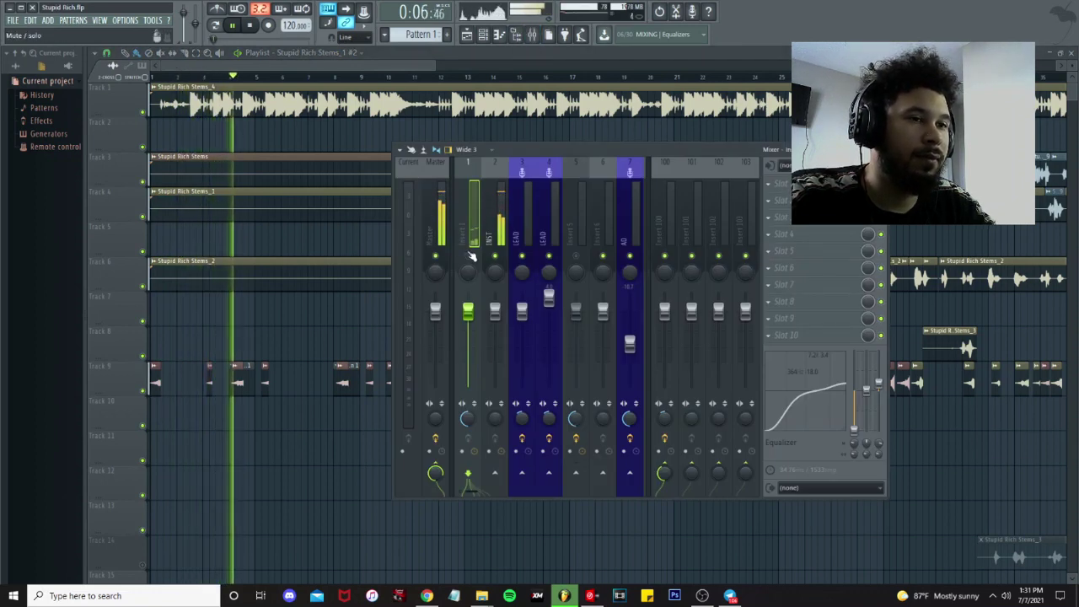
pyautogui.press('space')
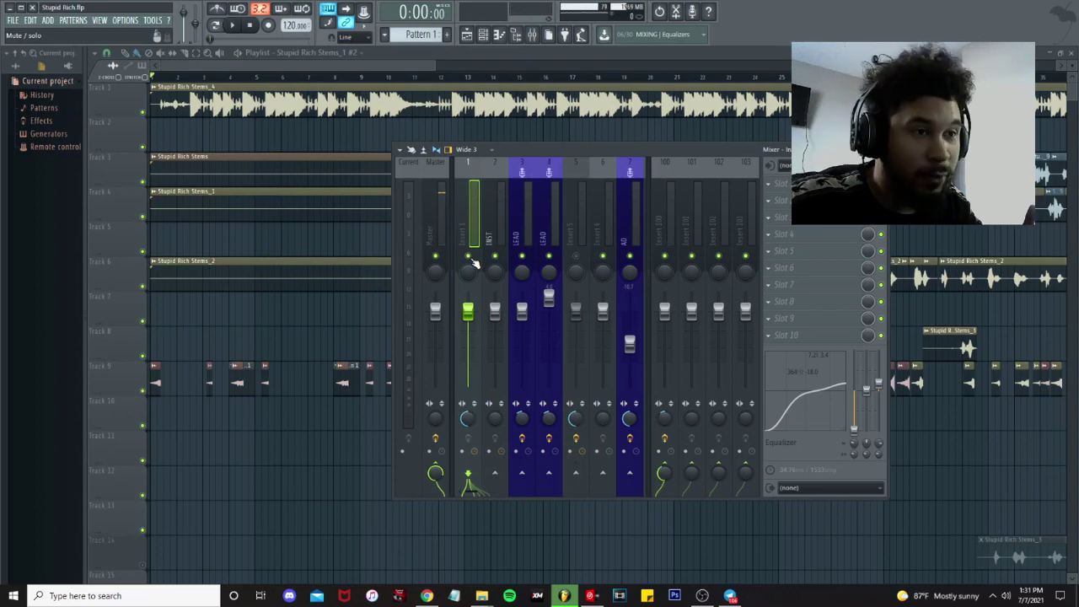
# Move the playhead to just before bar 10, play with the mixer shown, and reposition the mixer to uncover the vocal tracks.
pyautogui.click(395, 66)
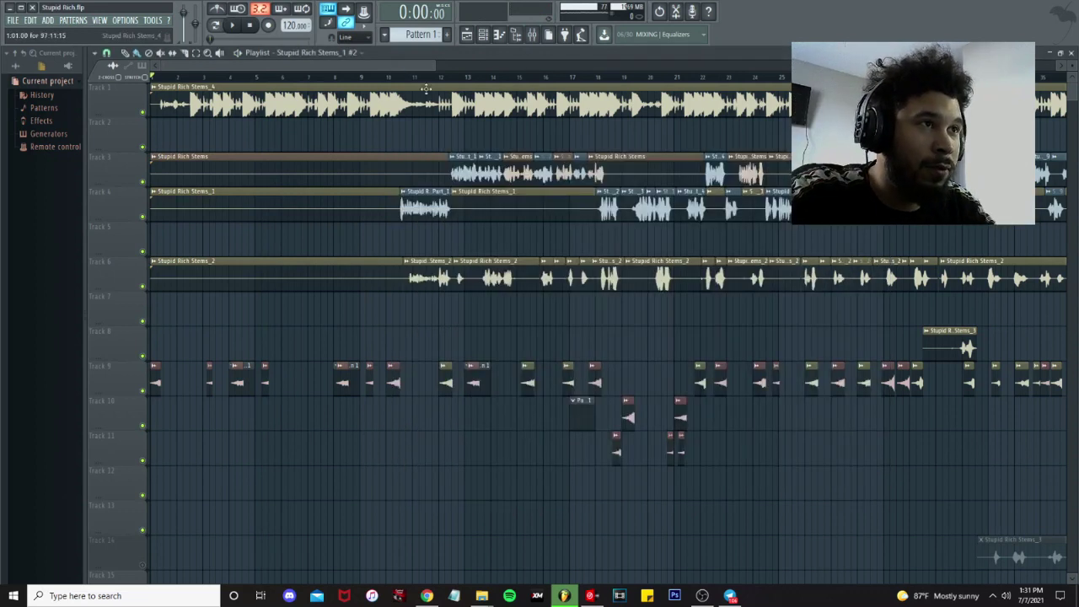
pyautogui.click(390, 79)
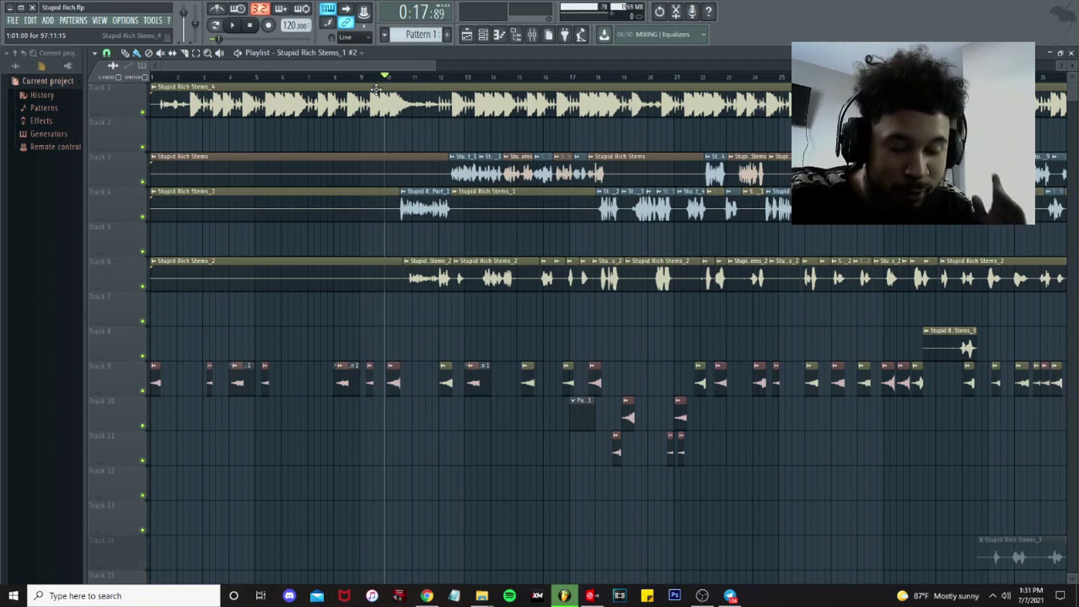
pyautogui.press('space')
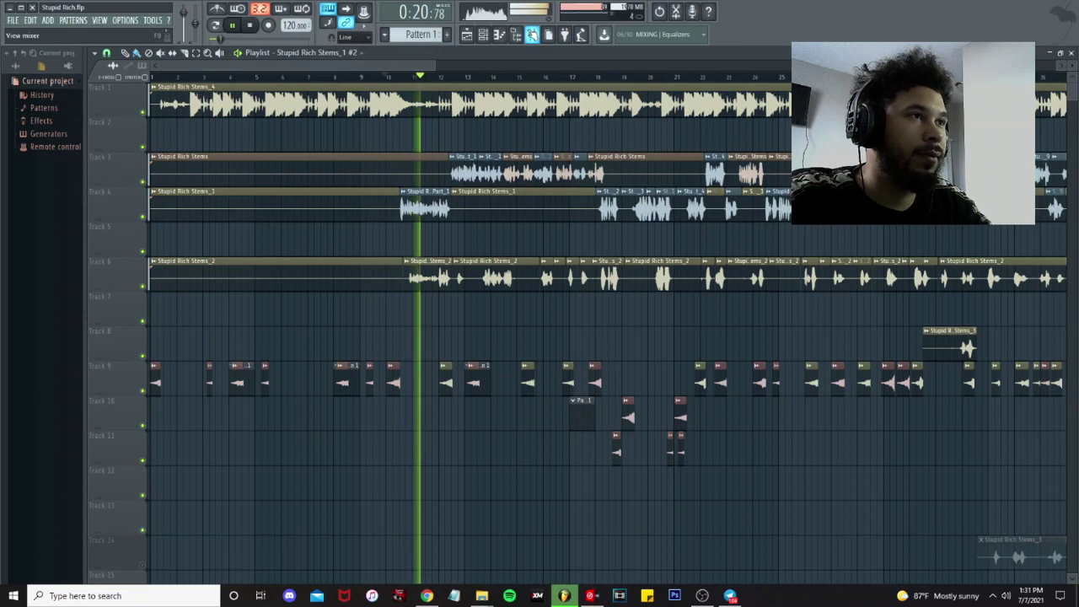
pyautogui.click(532, 33)
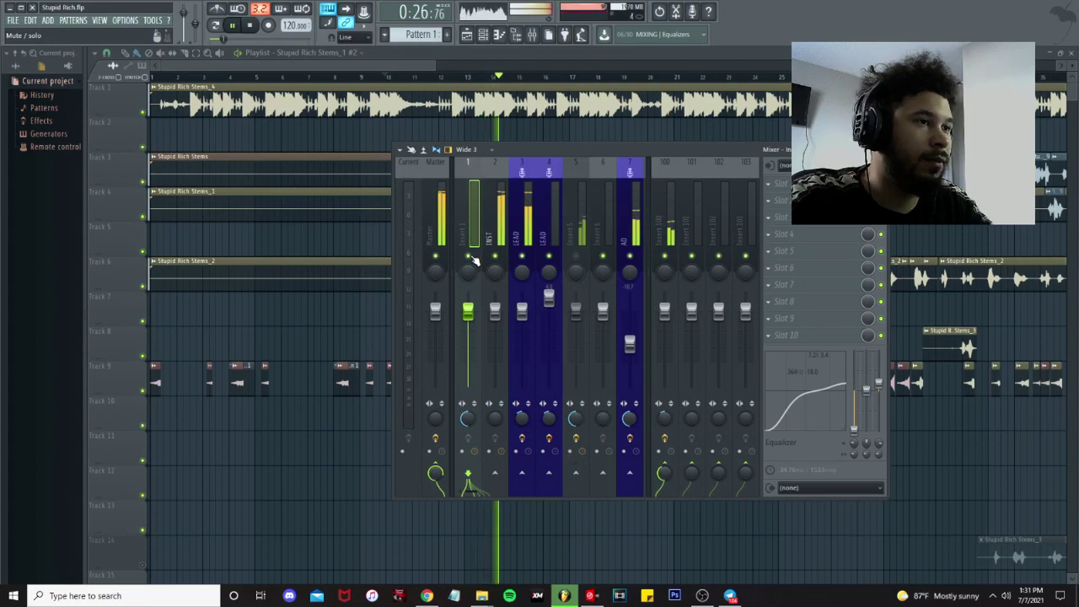
pyautogui.moveTo(536, 150); pyautogui.dragTo(615, 239)
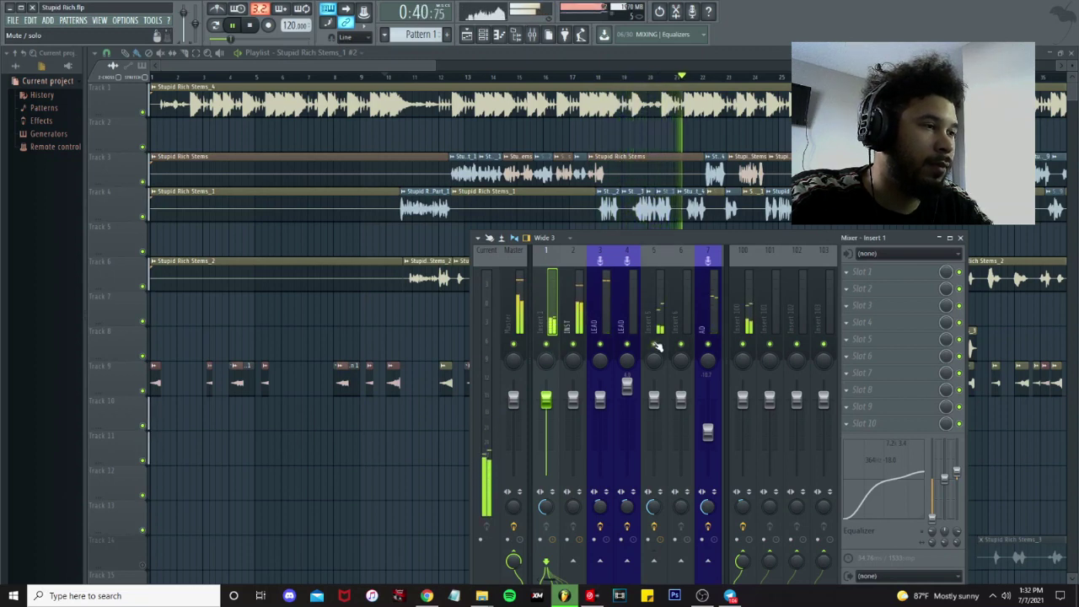
# Stop and replay the first vocal section from just before bar 10 to compare it with and without Insert 1.
pyautogui.press('space')
pyautogui.press('space')
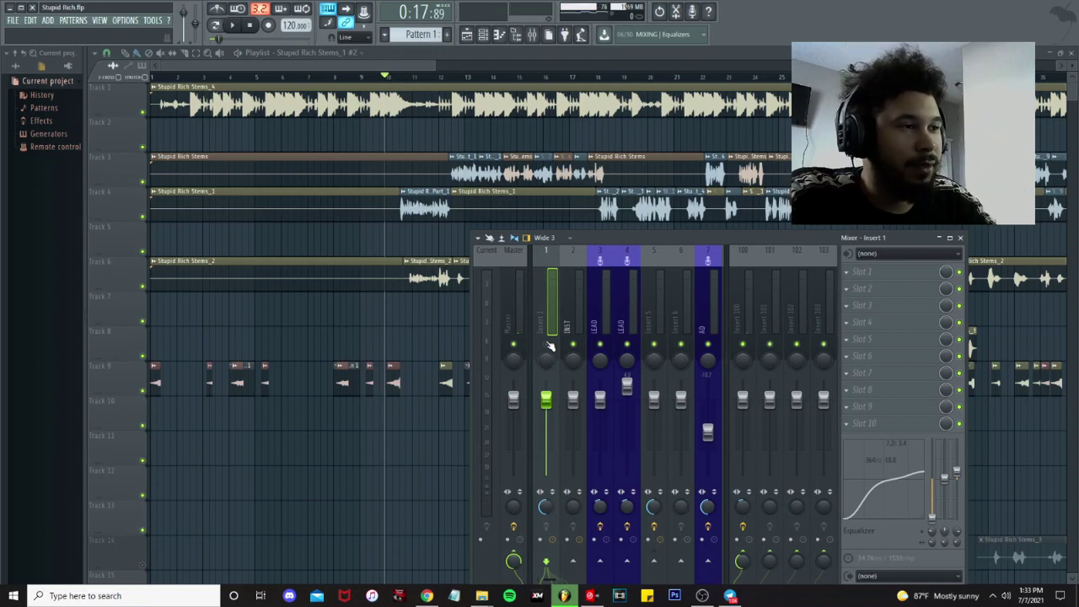
pyautogui.press('space')
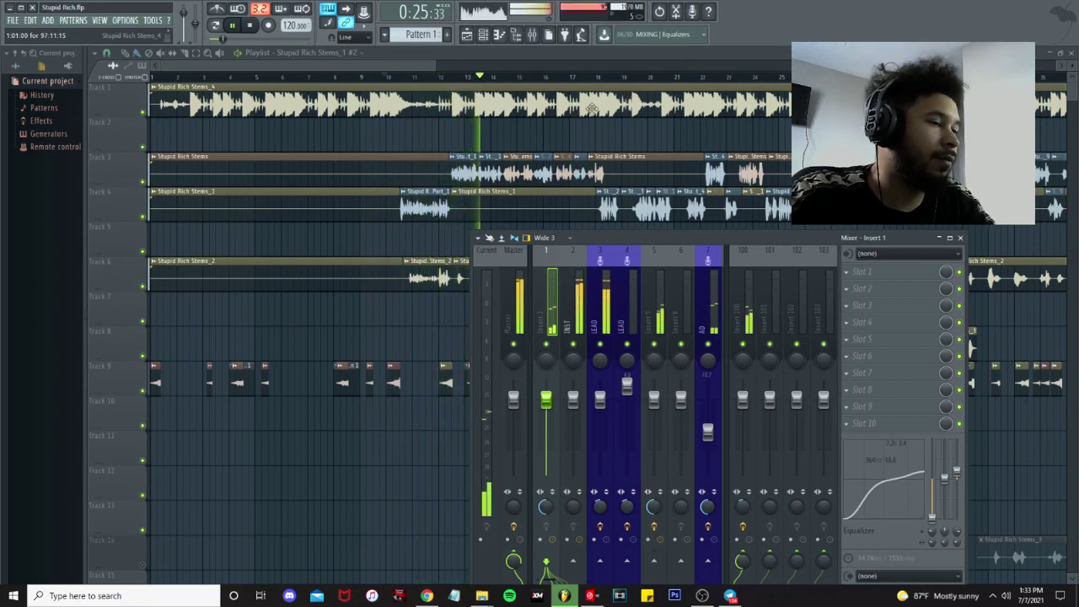
pyautogui.moveTo(710, 601)
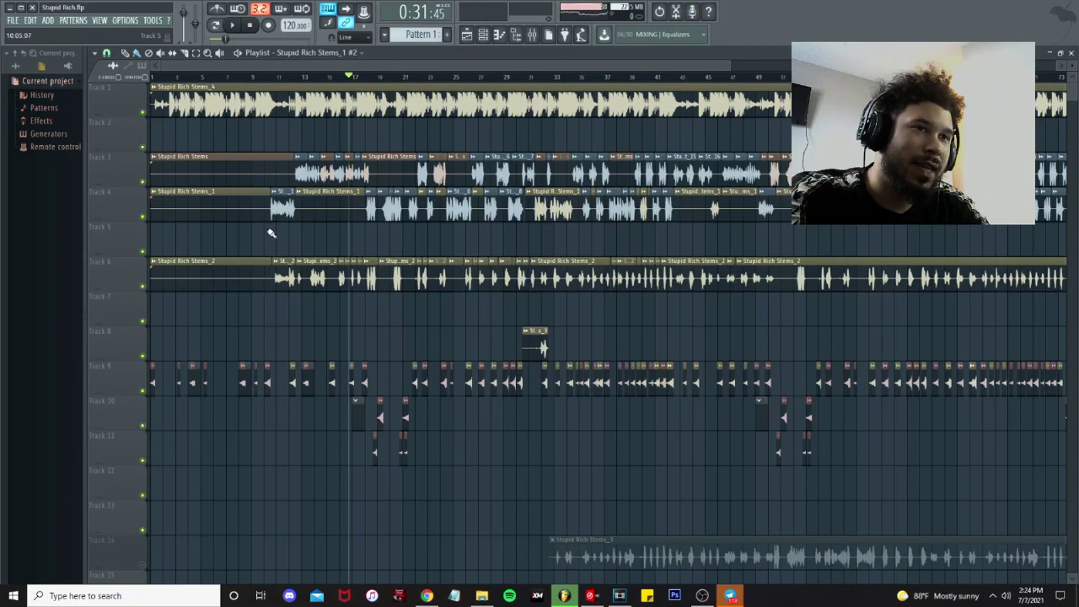
pyautogui.scroll(5, 268, 219)
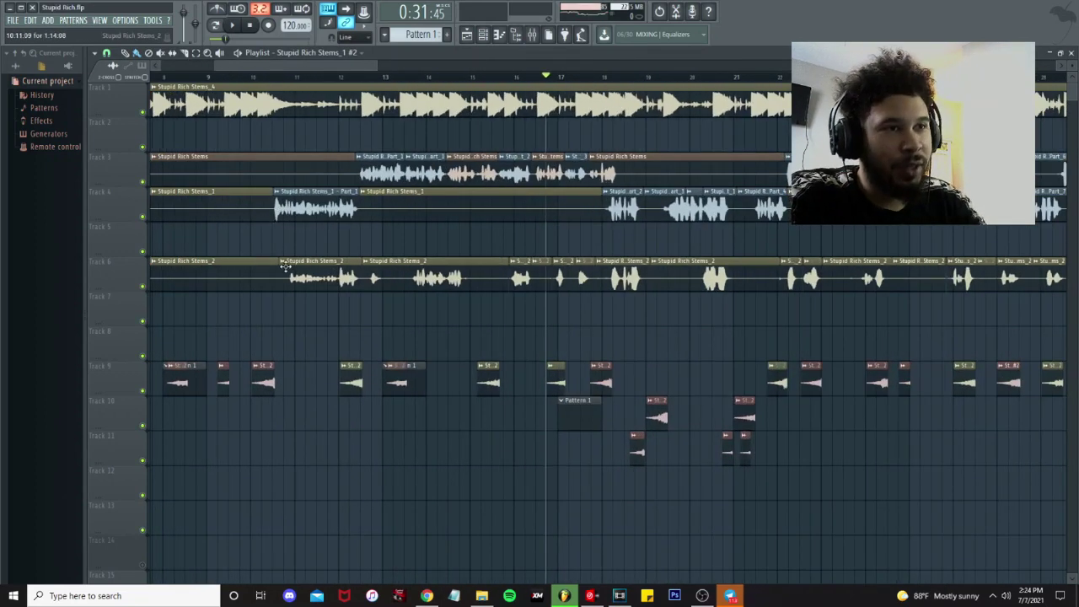
pyautogui.scroll(3, 337, 228)
pyautogui.hscroll(-3, 376, 164)
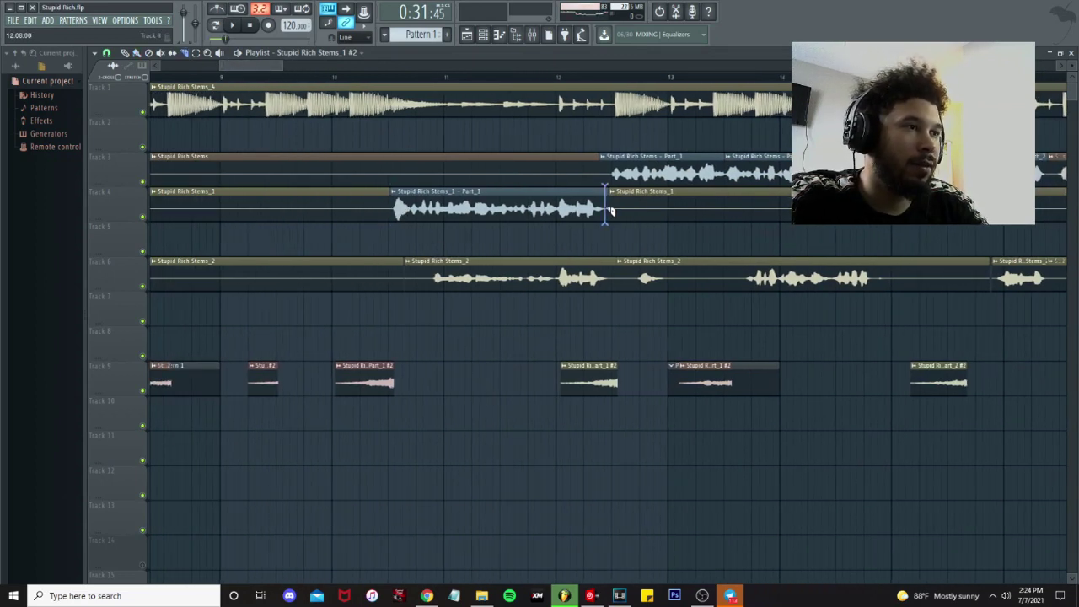
pyautogui.click(394, 193)
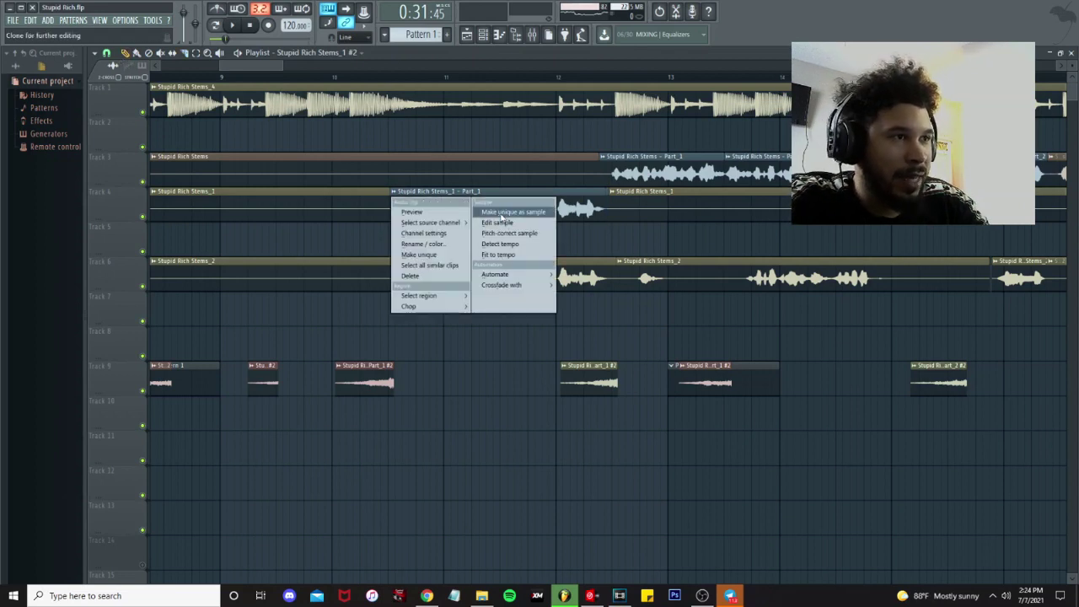
pyautogui.click(500, 214)
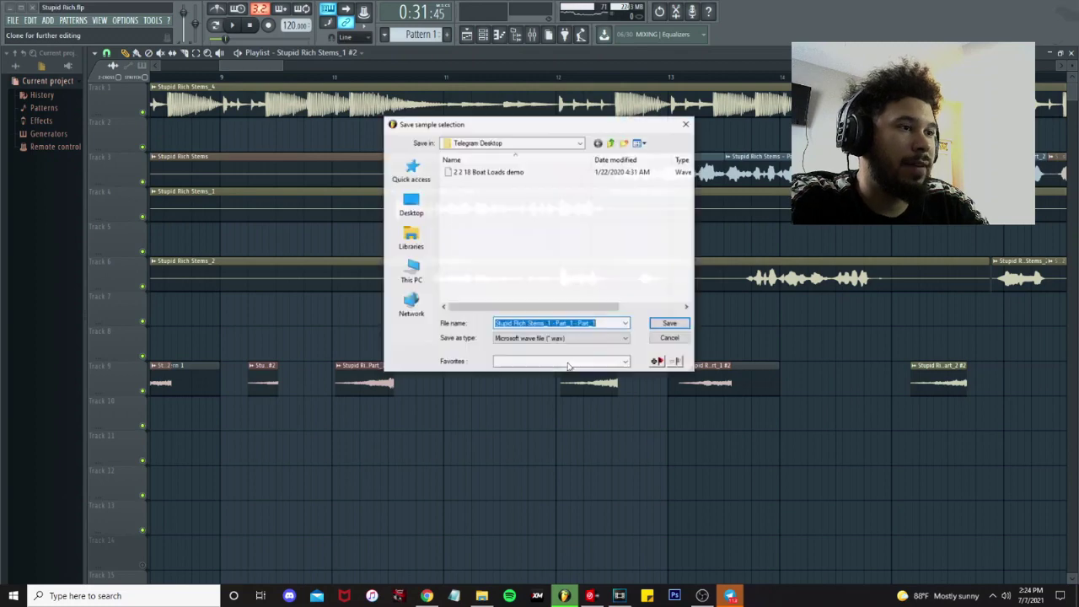
pyautogui.click(675, 342)
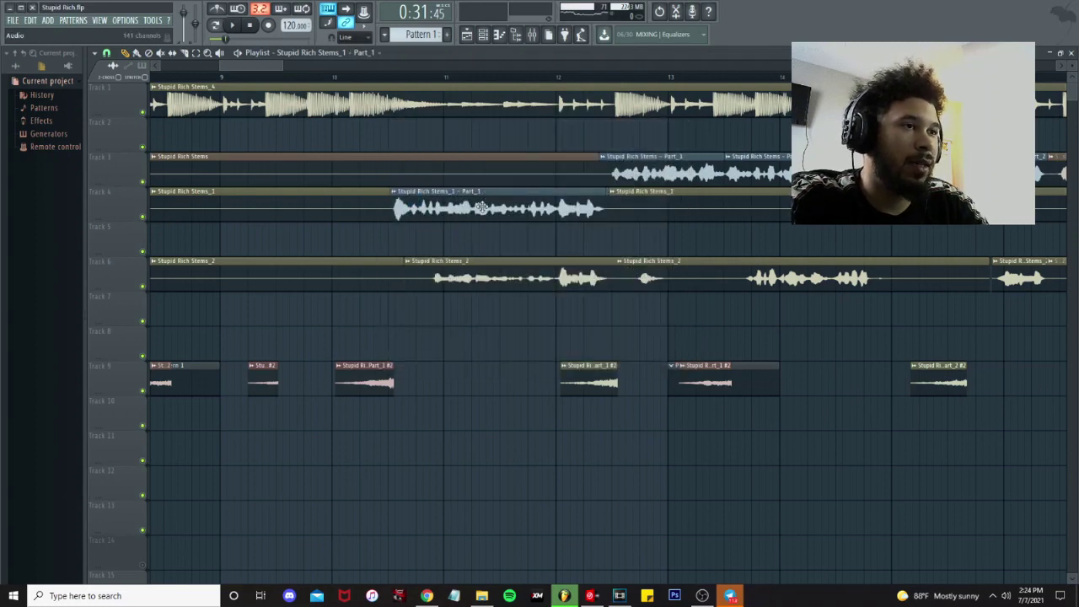
# Load the sample of the Track 4 vocal clip that starts between bars 10 and 11 into Edison.
pyautogui.doubleClick(482, 208)
pyautogui.rightClick(327, 419)
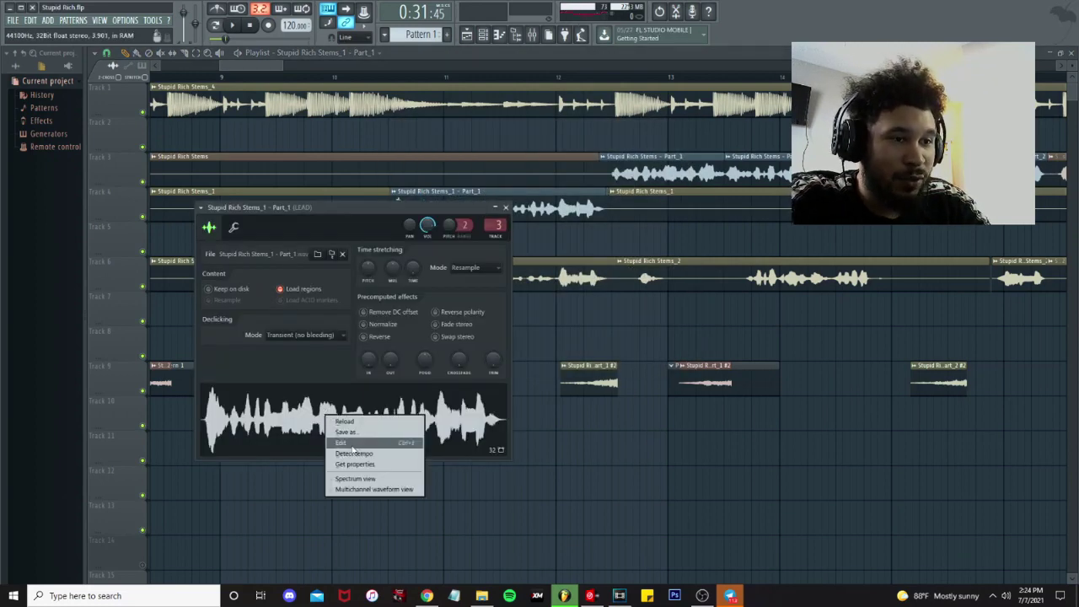
pyautogui.click(342, 442)
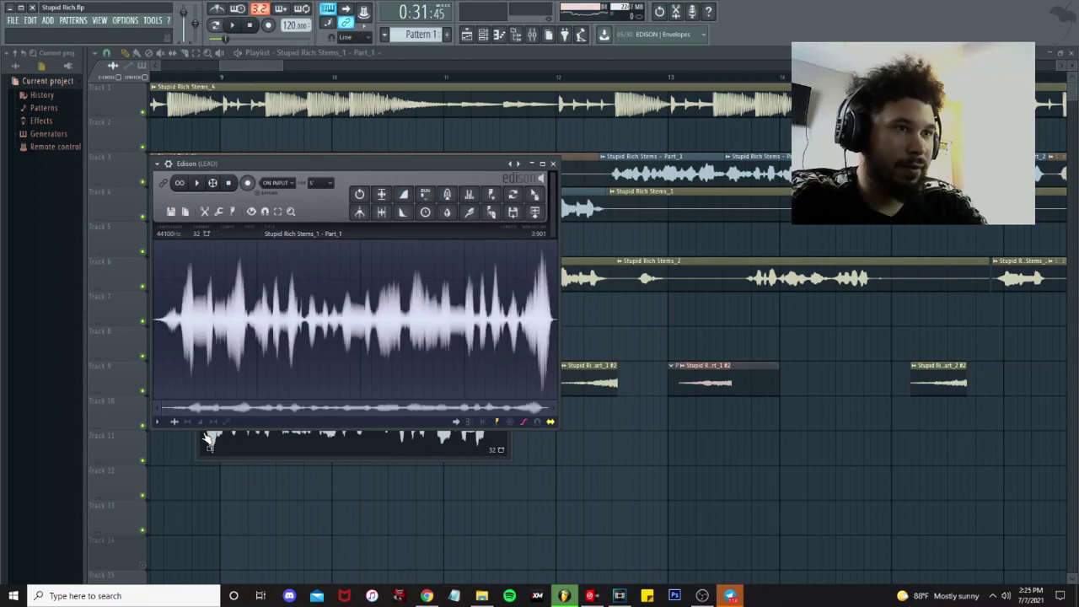
# Apply convolution reverb with the default impulse and added tail to the vocal sample, and reverse it.
pyautogui.click(448, 195)
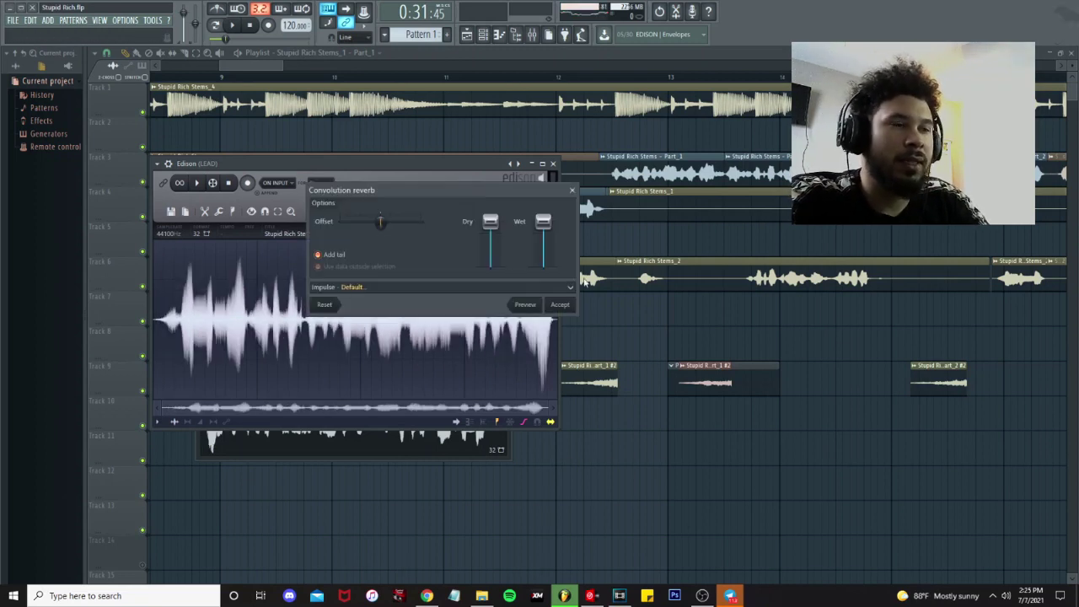
pyautogui.click(560, 304)
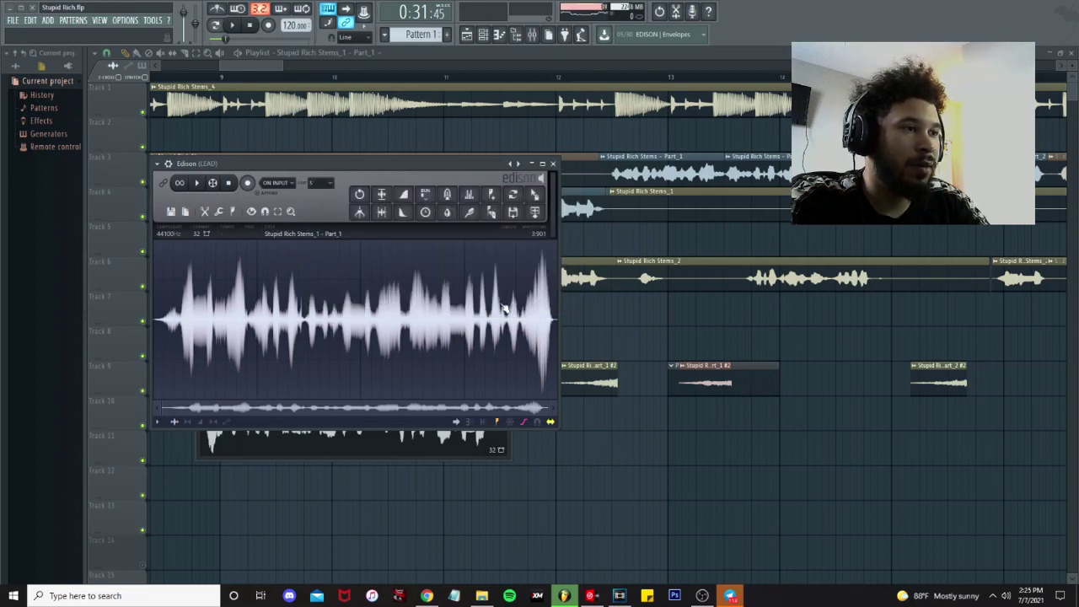
pyautogui.hotkey('ctrl', 'r')
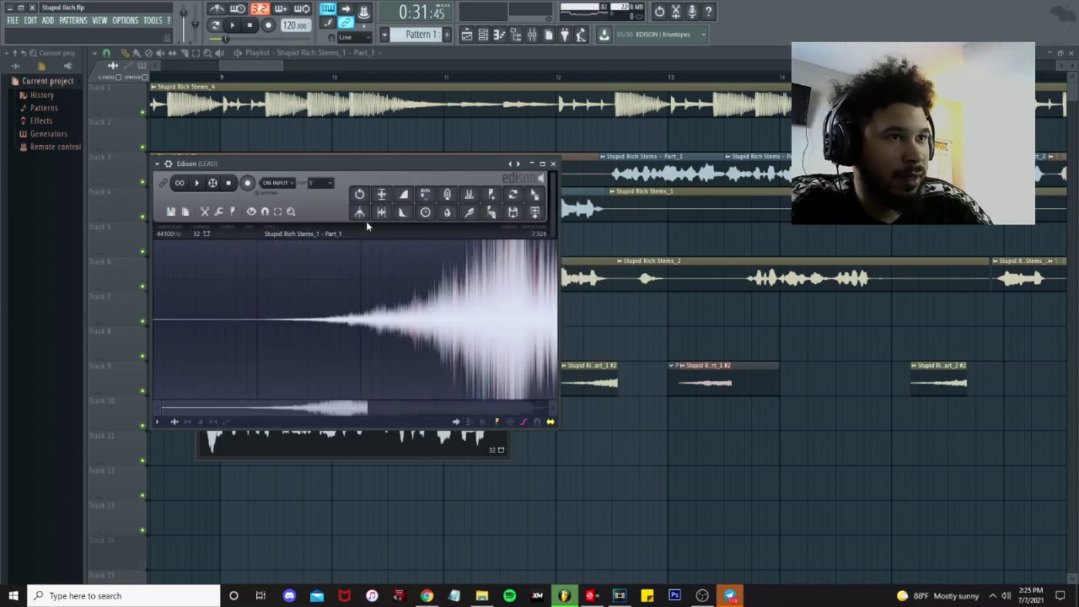
# Place the reversed reverb sample on Track 5 leading into the lead vocal after bar 10, and delete that clip again.
pyautogui.moveTo(534, 195); pyautogui.dragTo(396, 194)
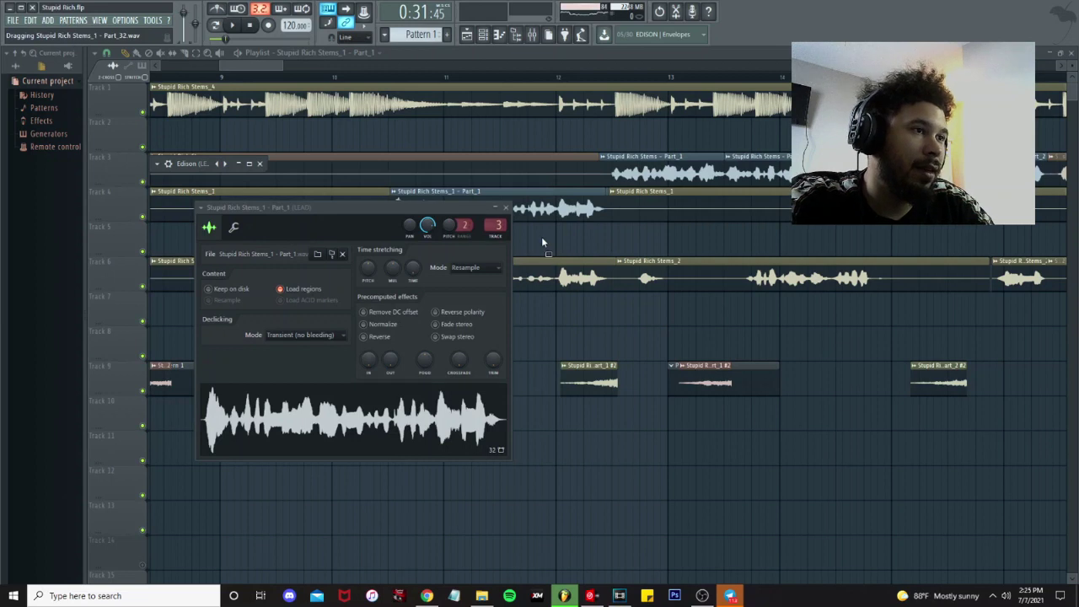
pyautogui.moveTo(553, 235); pyautogui.dragTo(398, 244)
pyautogui.scroll(3, 360, 244)
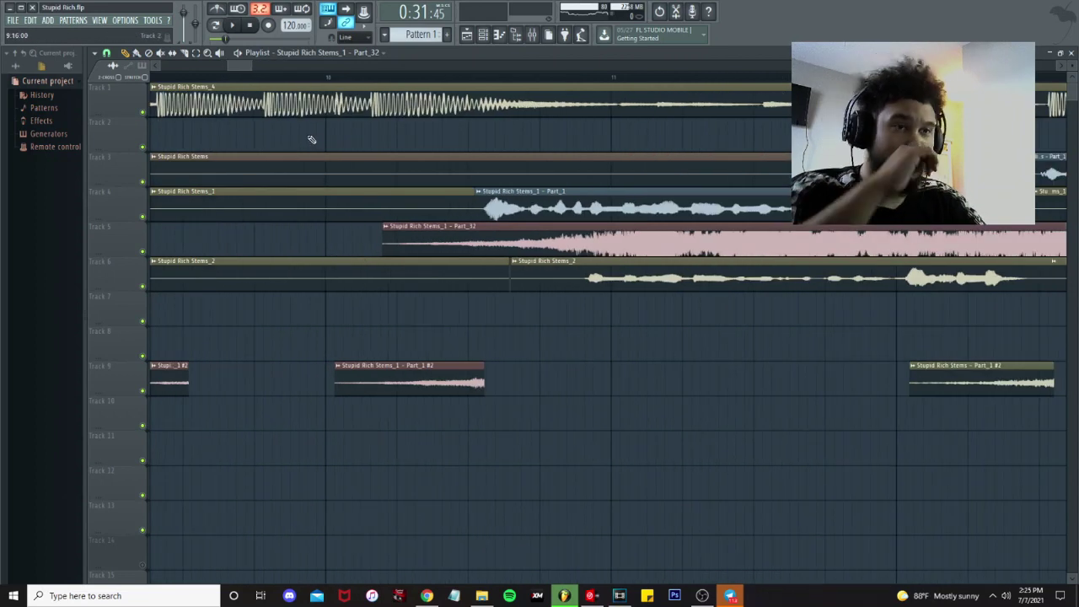
pyautogui.press('space')
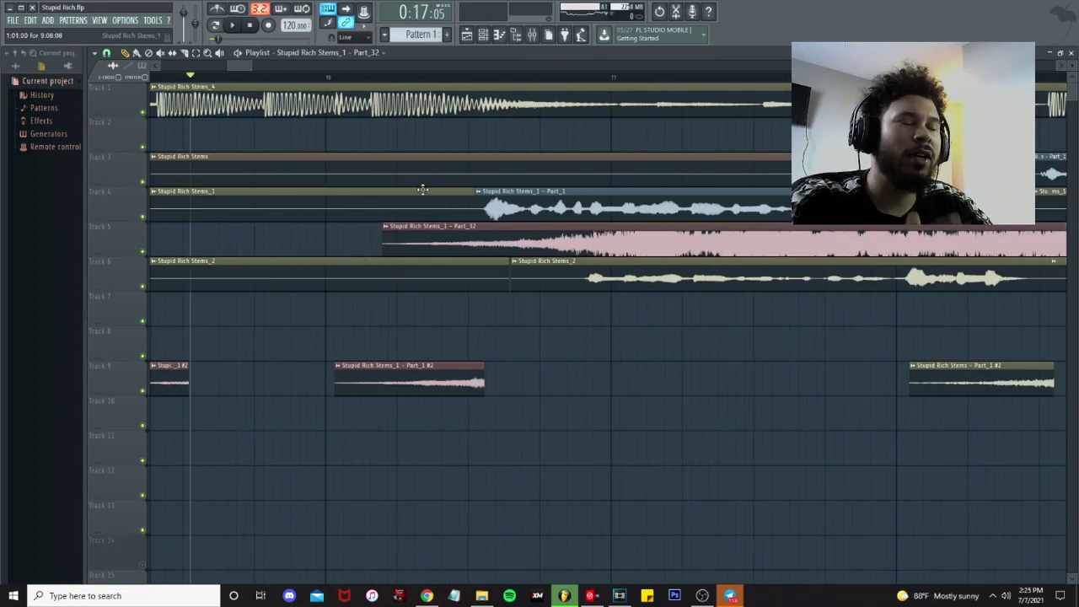
pyautogui.rightClick(455, 226)
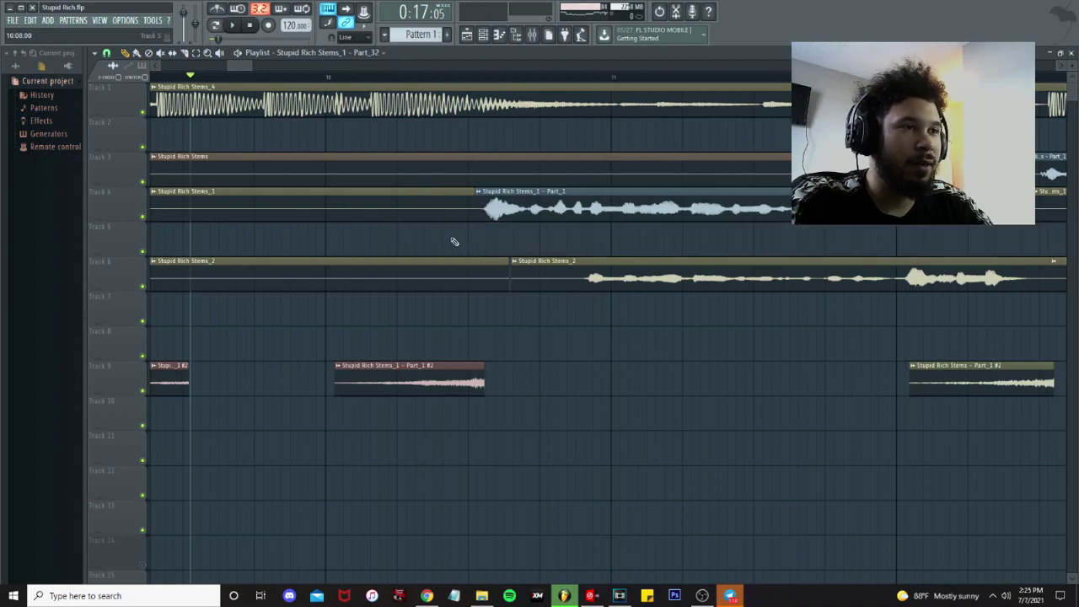
# Play the transition into the Track 3 vocal after bar 12 from midway through bar 11, and replay it from slightly closer.
pyautogui.hscroll(4, 453, 241)
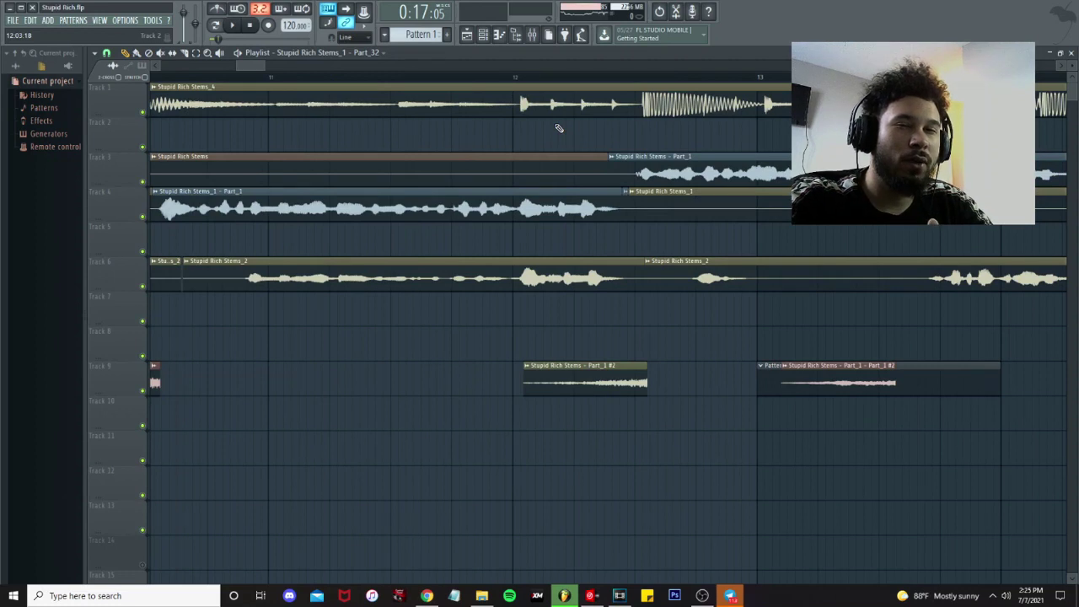
pyautogui.moveTo(447, 76); pyautogui.dragTo(419, 76)
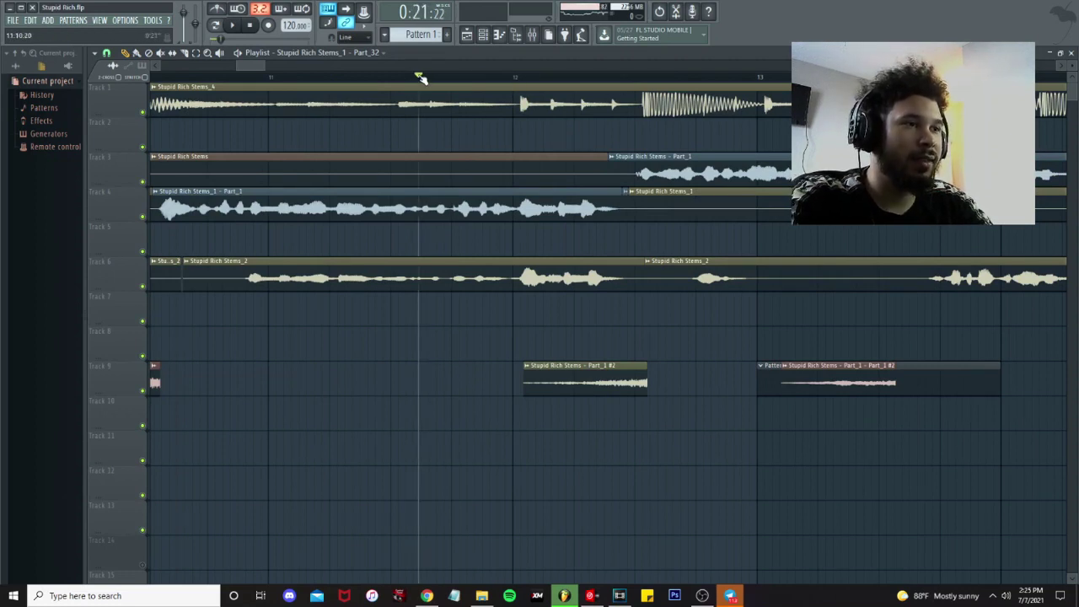
pyautogui.press('space')
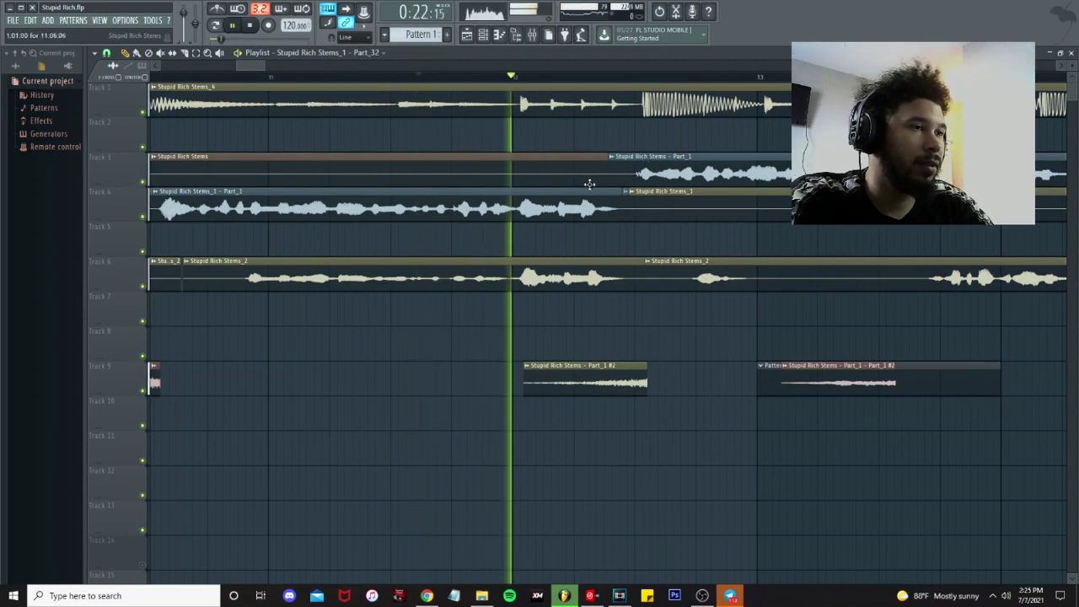
pyautogui.press('space')
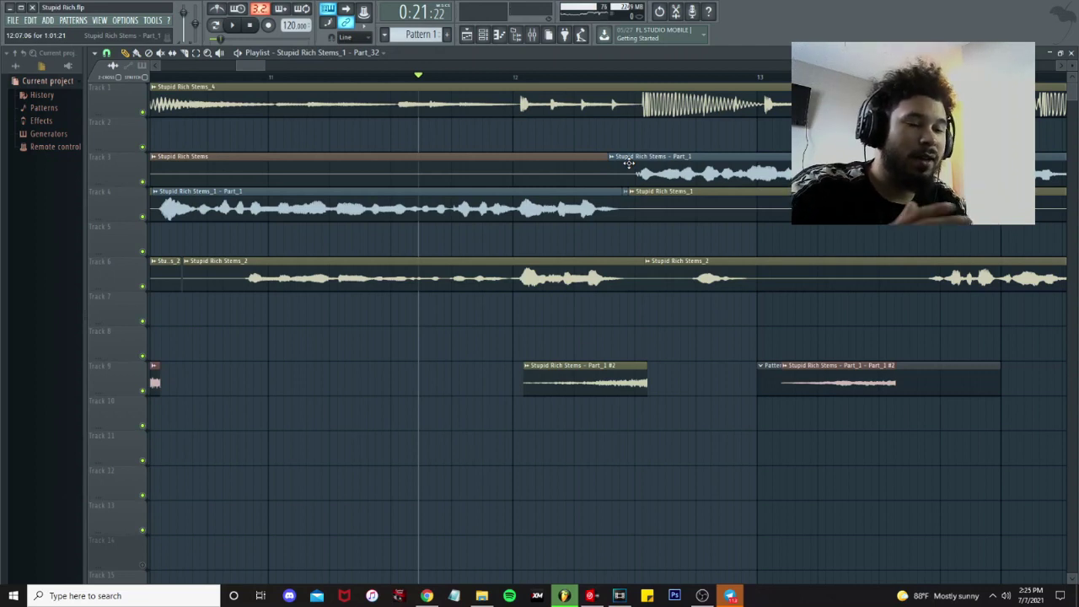
pyautogui.click(478, 78)
pyautogui.press('space')
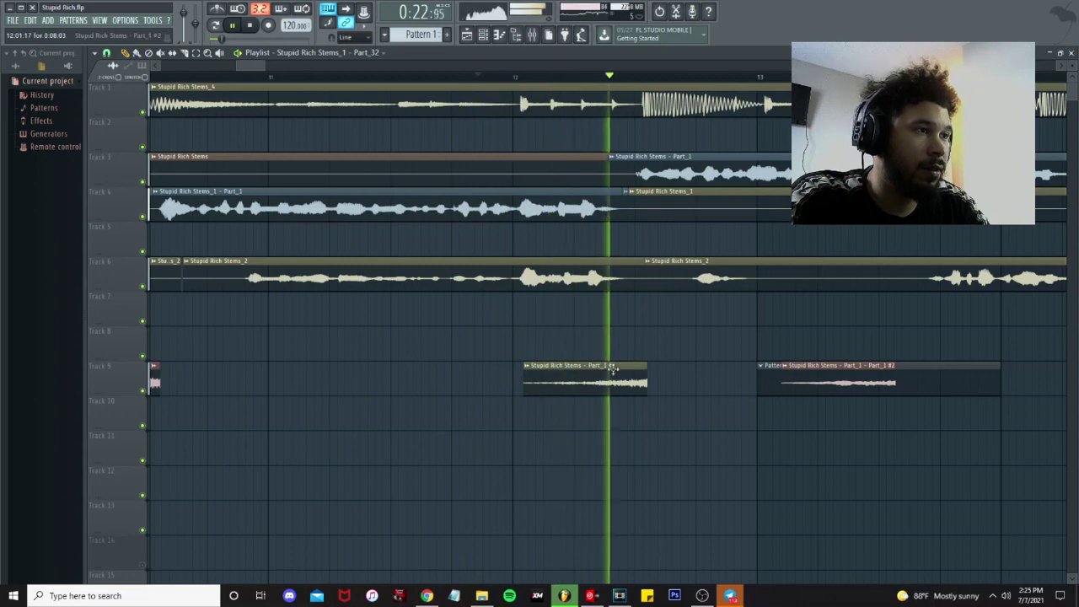
pyautogui.press('space')
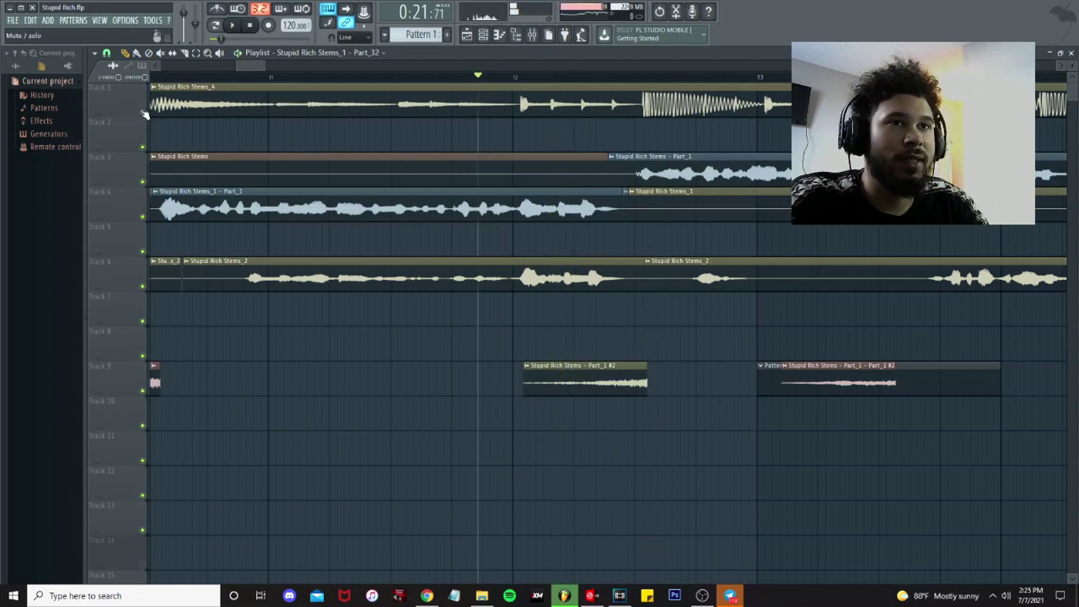
# Mute the beat on Track 1 and replay the transition around bar 12 with only the vocals and effect clips.
pyautogui.click(119, 97)
pyautogui.press('space')
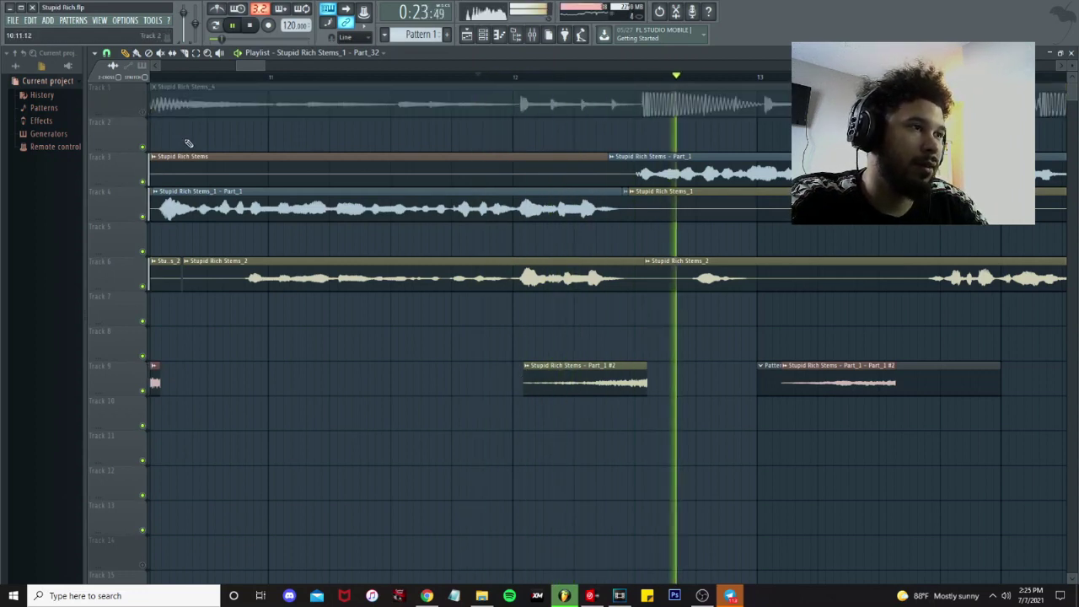
pyautogui.press('space')
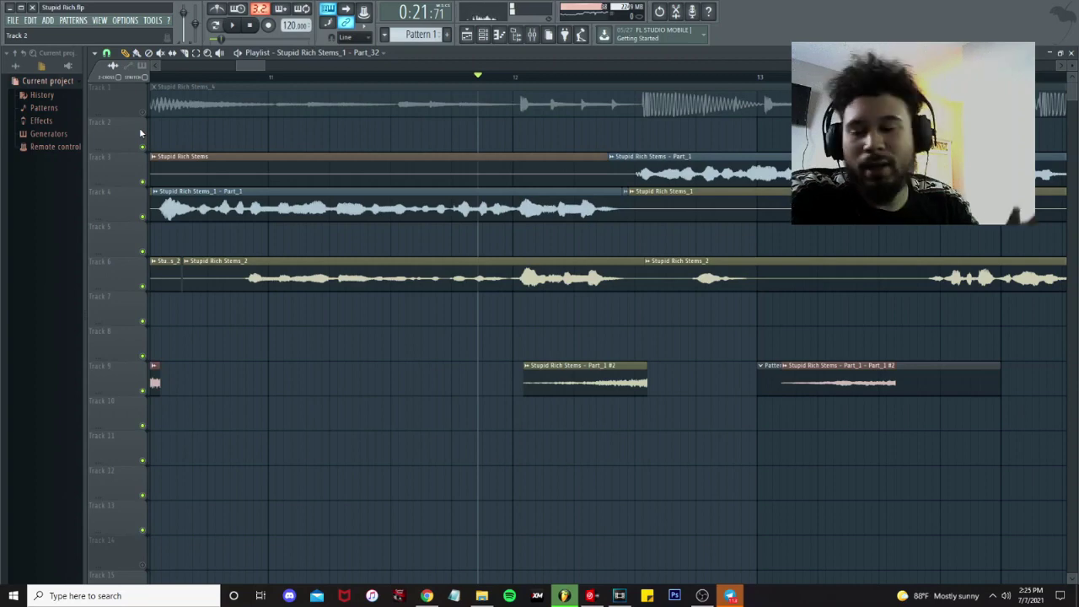
pyautogui.scroll(-2, 533, 487)
pyautogui.scroll(-5, 533, 488)
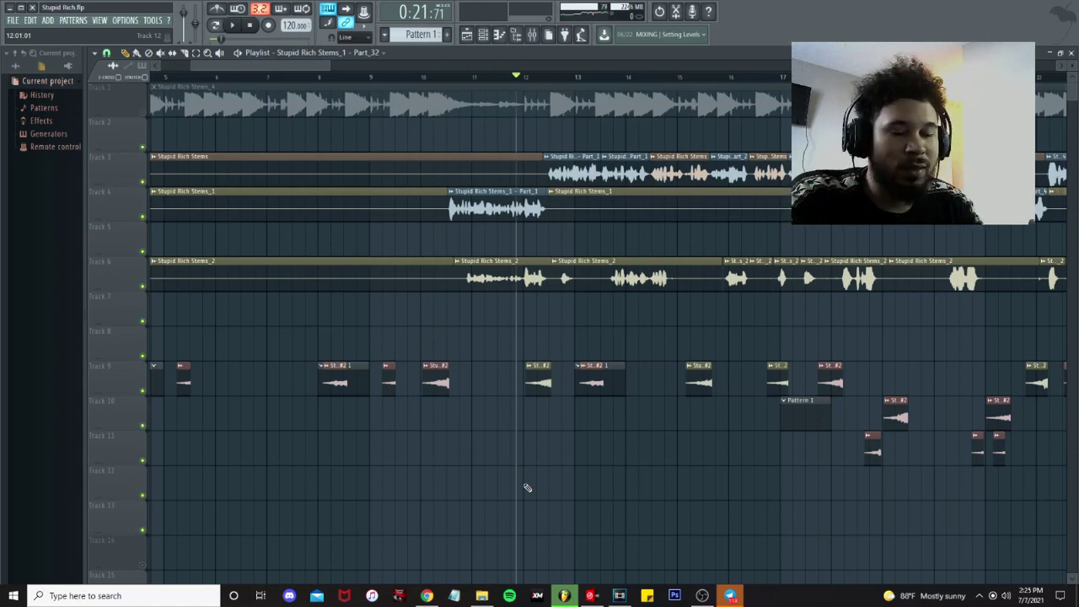
pyautogui.scroll(-2, 527, 487)
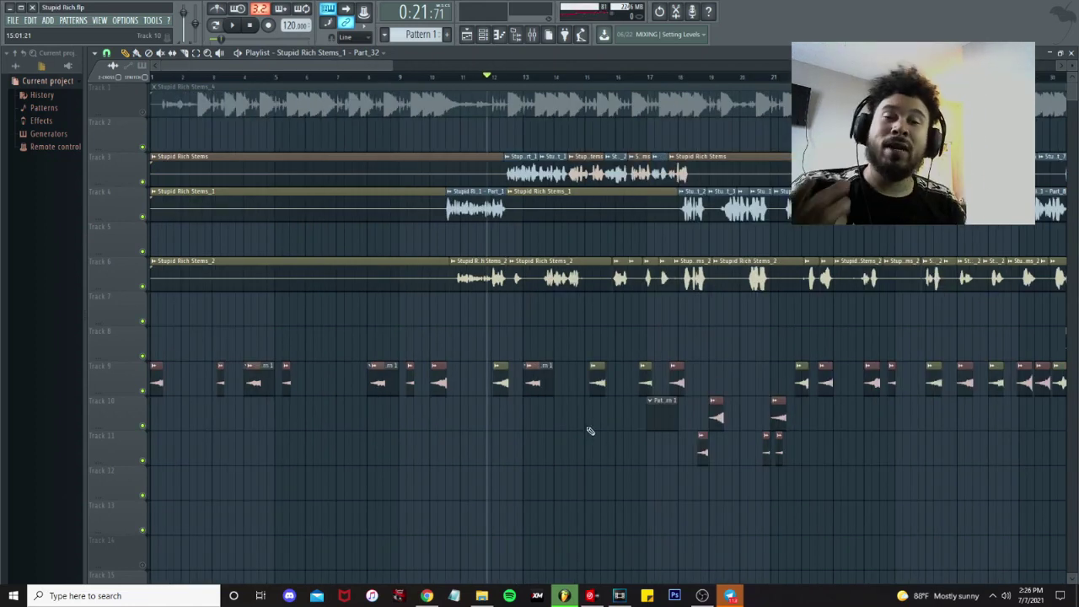